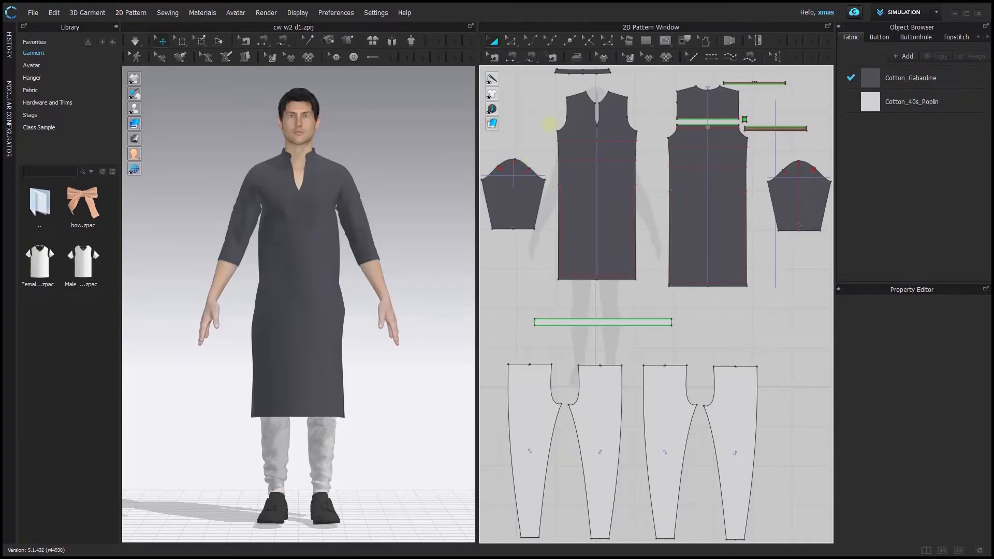
left_click(573, 103)
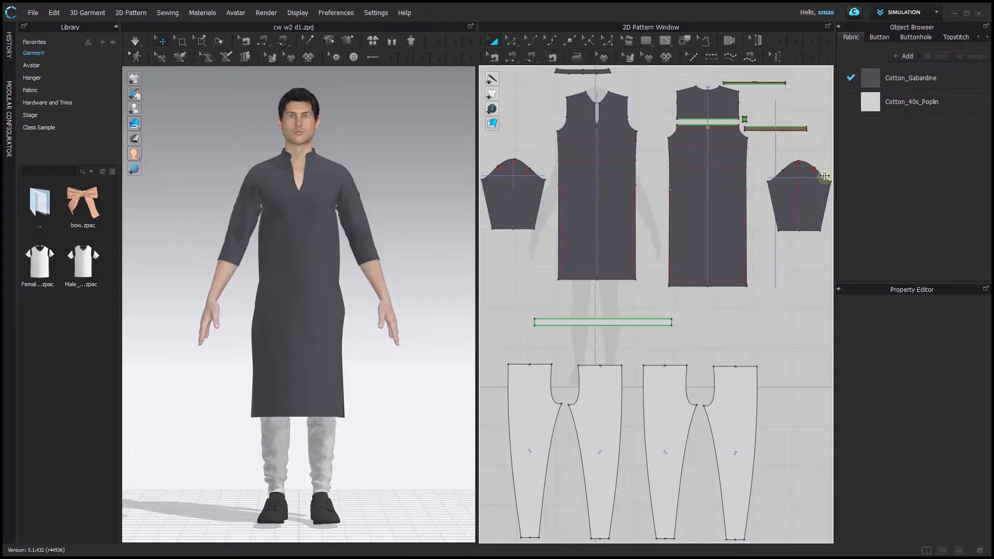
left_click(729, 208)
left_click(794, 196)
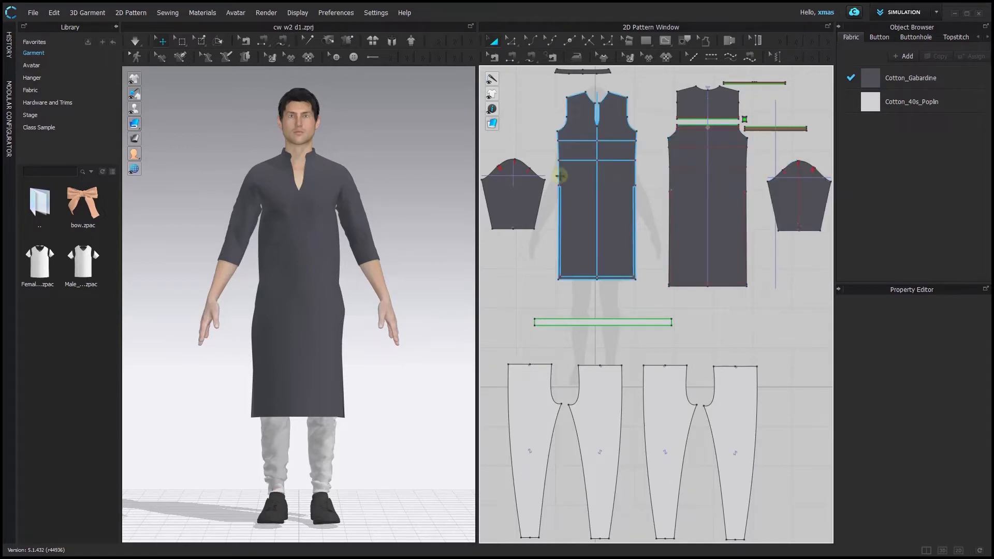
scroll(520, 175, "up", 1)
scroll(519, 175, "up", 4)
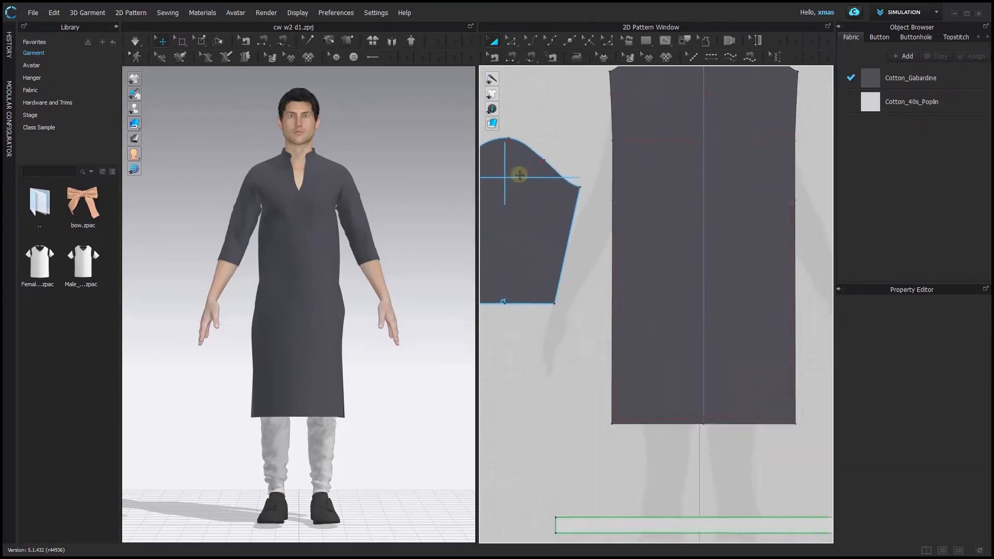
scroll(519, 175, "down", 6)
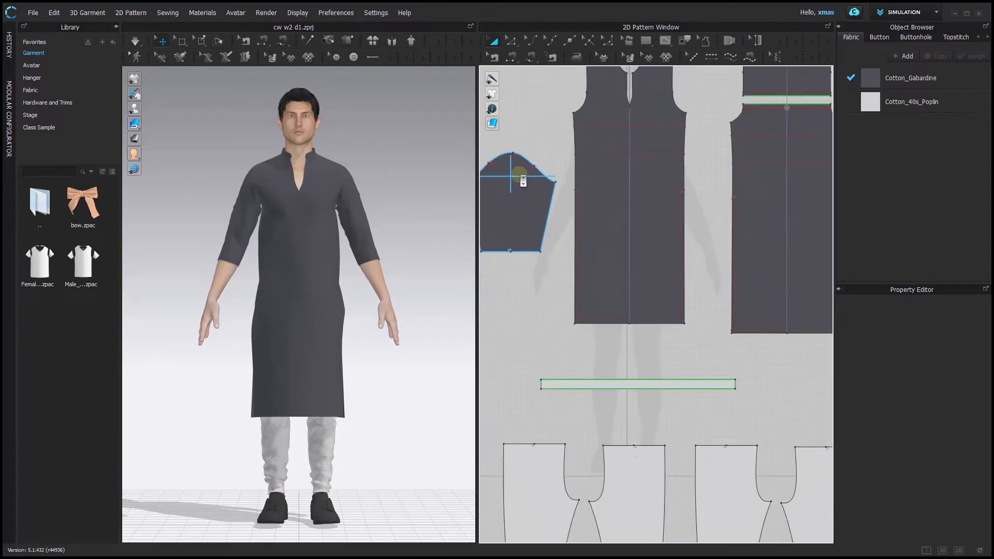
Step: Check the lengths of the horizontal chest and waist internal lines on the kurta's front pattern
key("z")
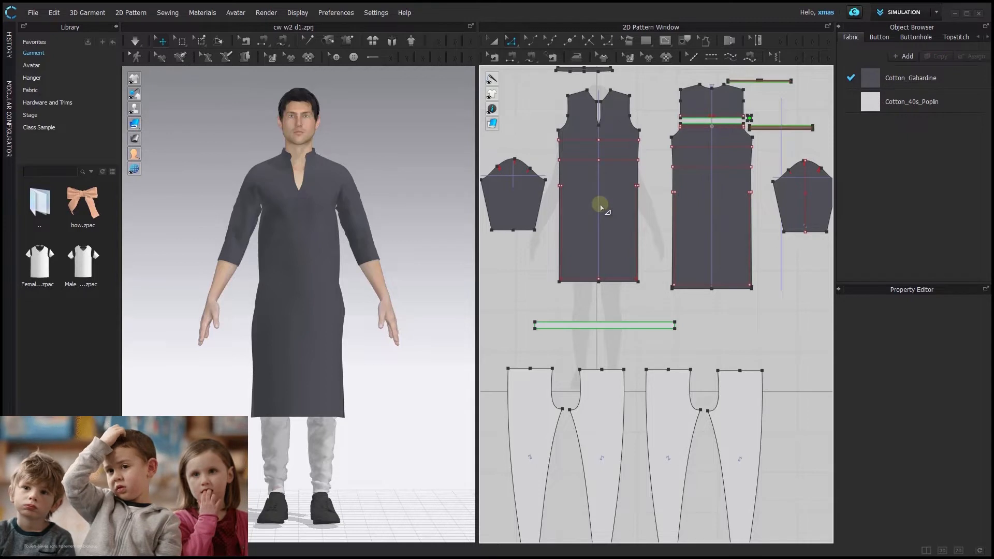
scroll(600, 204, "up", 4)
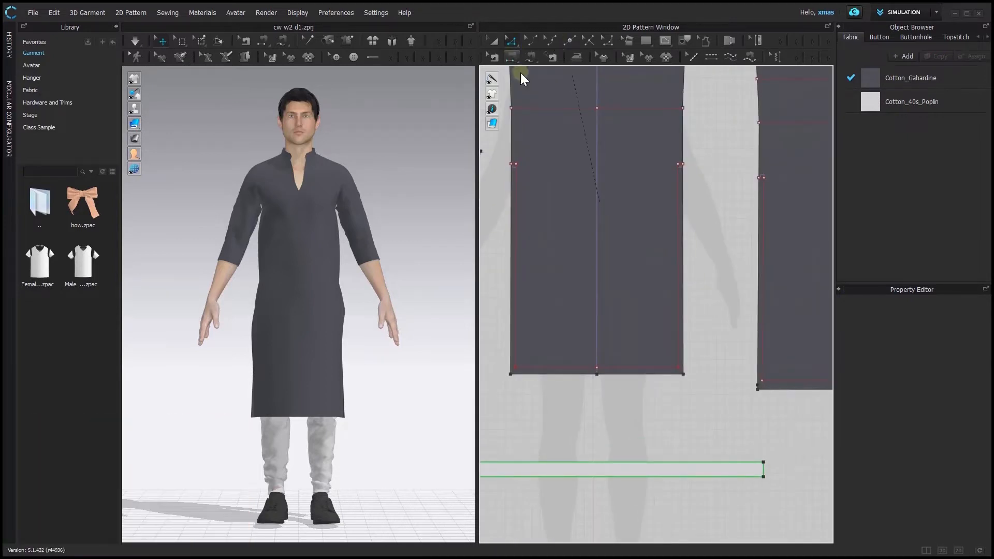
scroll(606, 220, "down", 3)
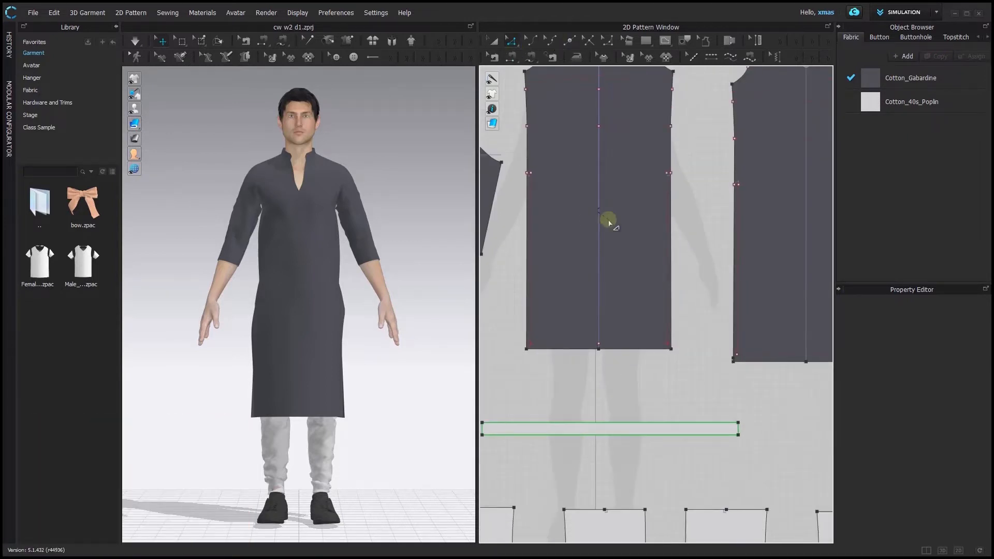
scroll(619, 160, "up", 3)
left_click(623, 161)
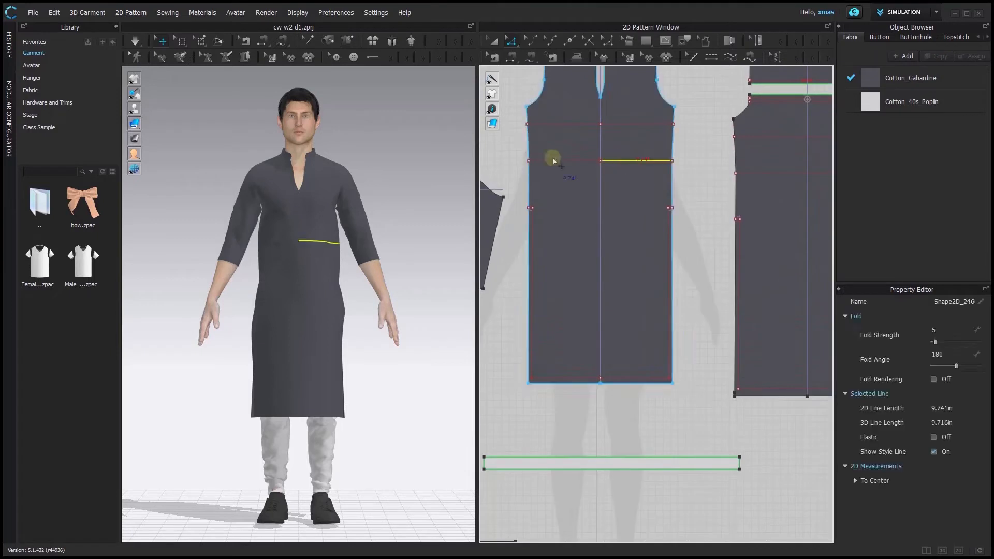
left_click(553, 161)
left_click(571, 124)
left_click(630, 125)
scroll(521, 214, "down", 2)
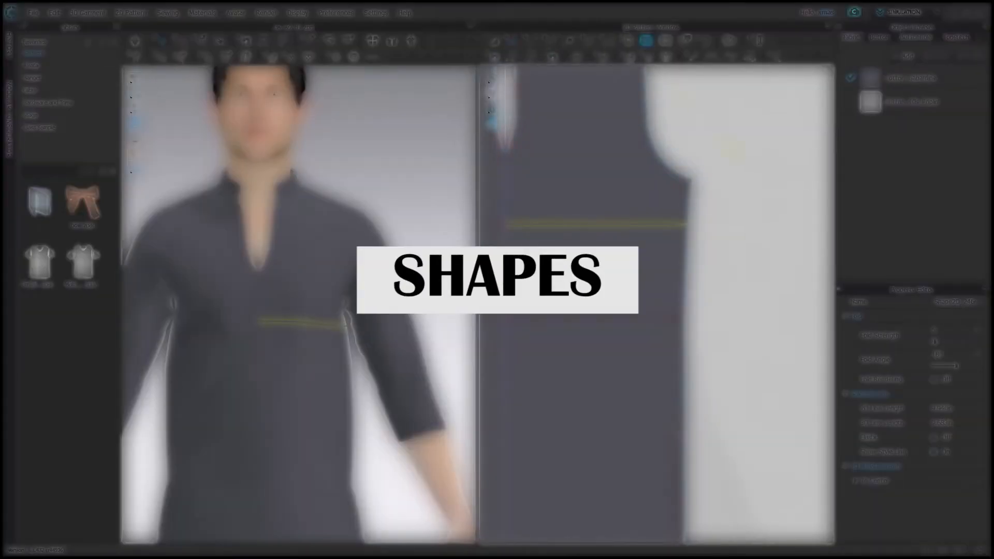
Step: Create a rectangular pocket pattern 4 in wide and 4.5 in high beside the front pattern's armhole
left_click(693, 154)
double_click(537, 211)
type("4")
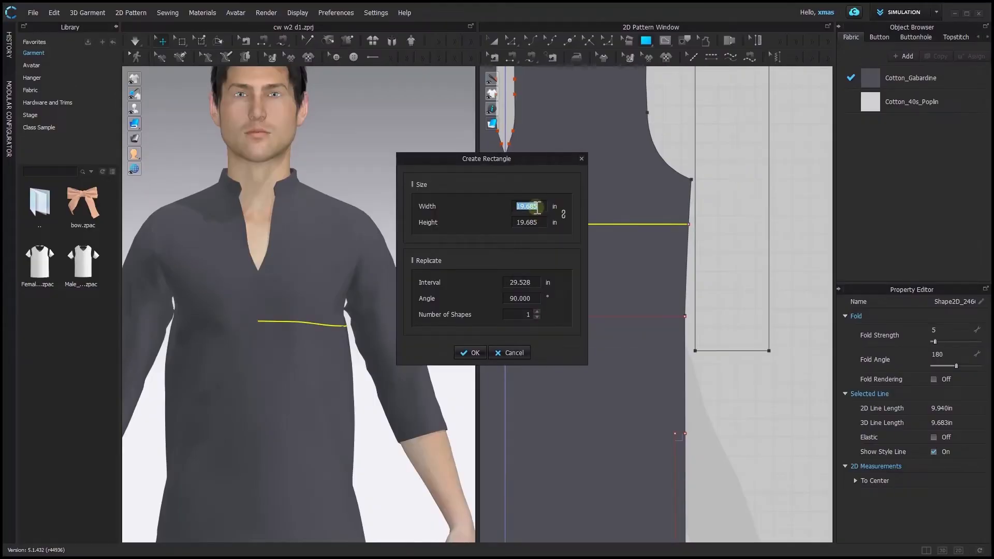
double_click(521, 223)
type("4")
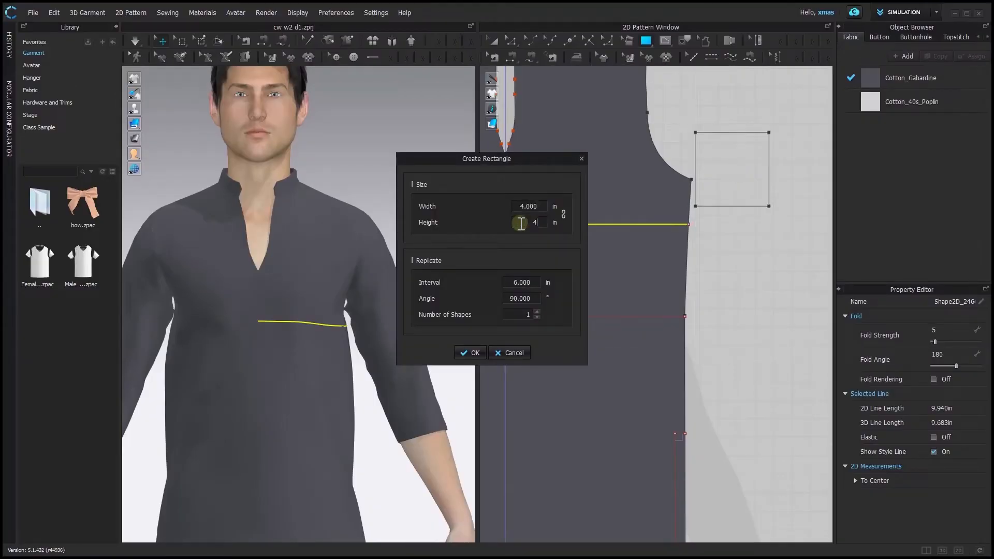
type(".5")
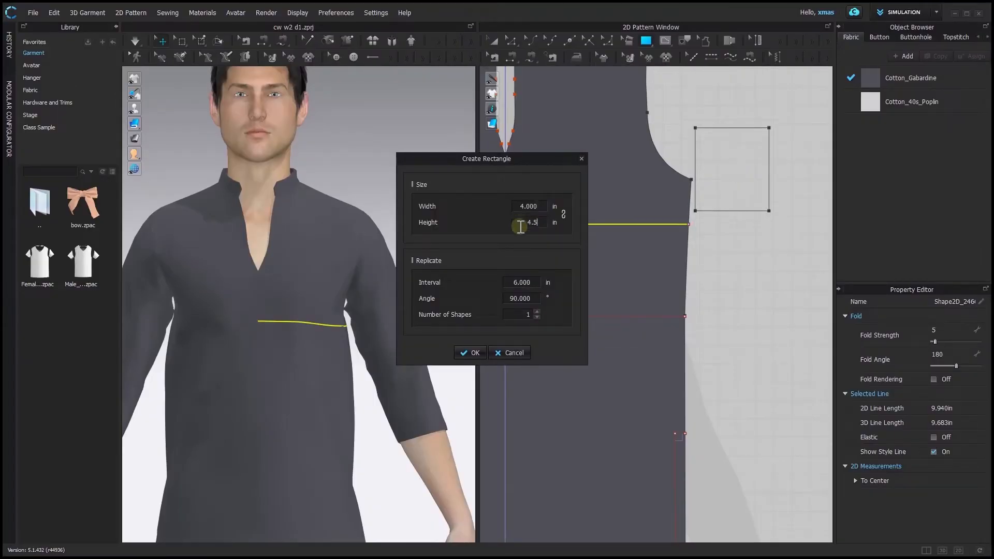
left_click(471, 353)
left_click(713, 201)
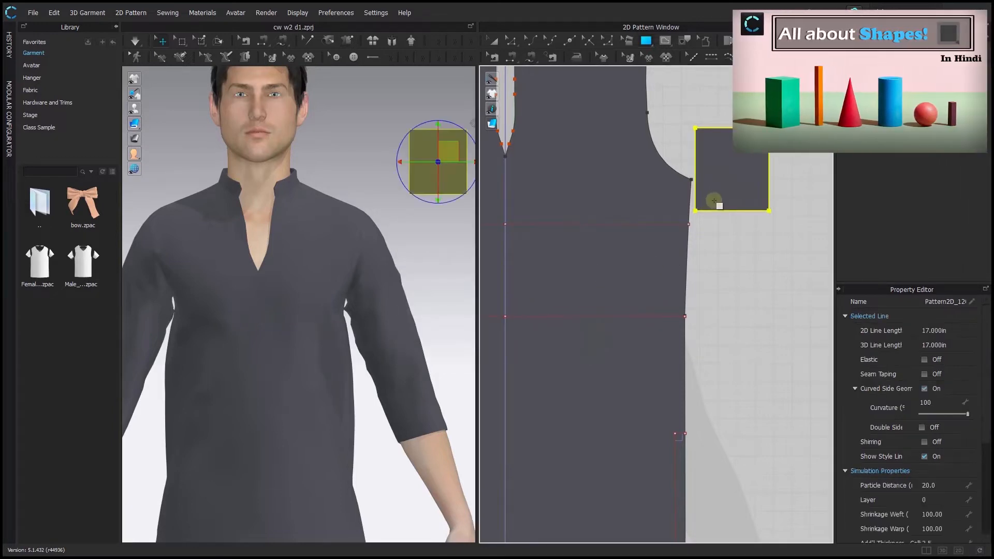
Step: Split the bottom edge of the pocket rectangle into two equal segments
key("z")
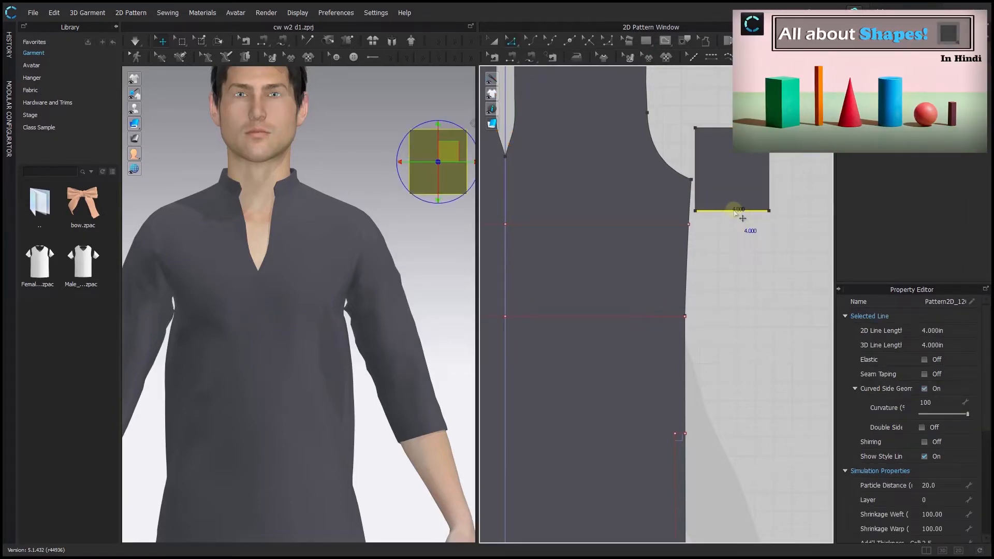
right_click(733, 212)
left_click(757, 233)
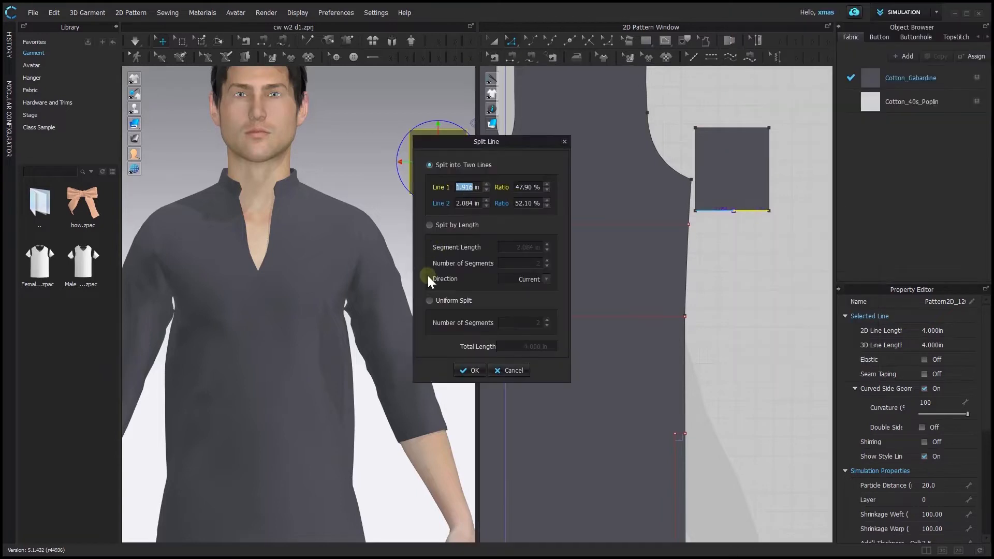
left_click(462, 369)
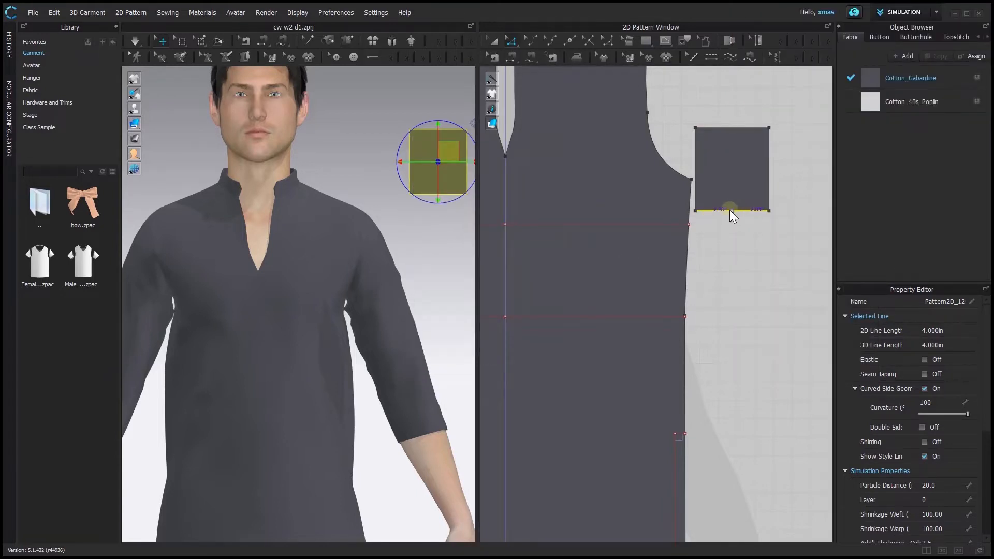
Step: Move the midpoint of the pocket's bottom edge straight down by 0.75 in to form a pointed base
left_click_drag(730, 211, 731, 223)
right_click(731, 223)
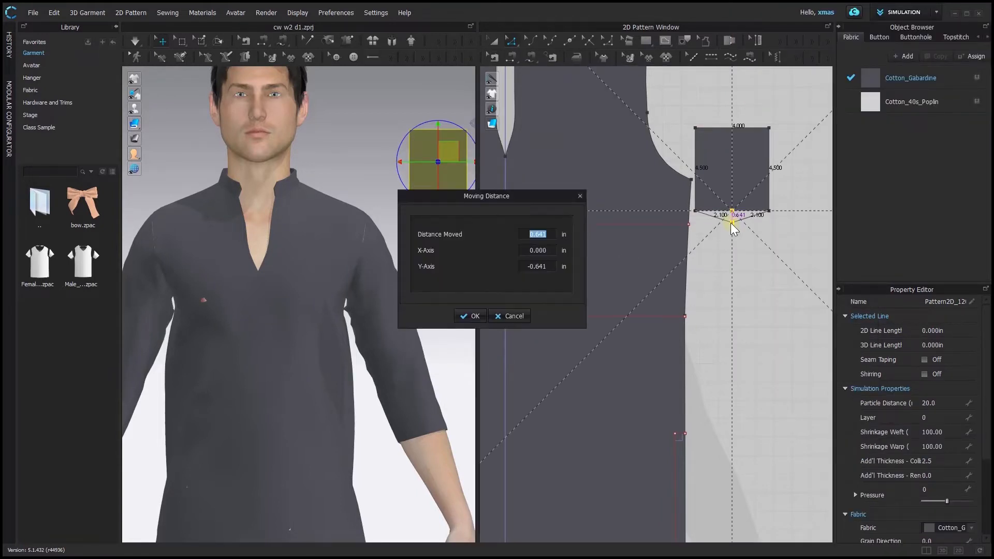
type(".75")
key("Return")
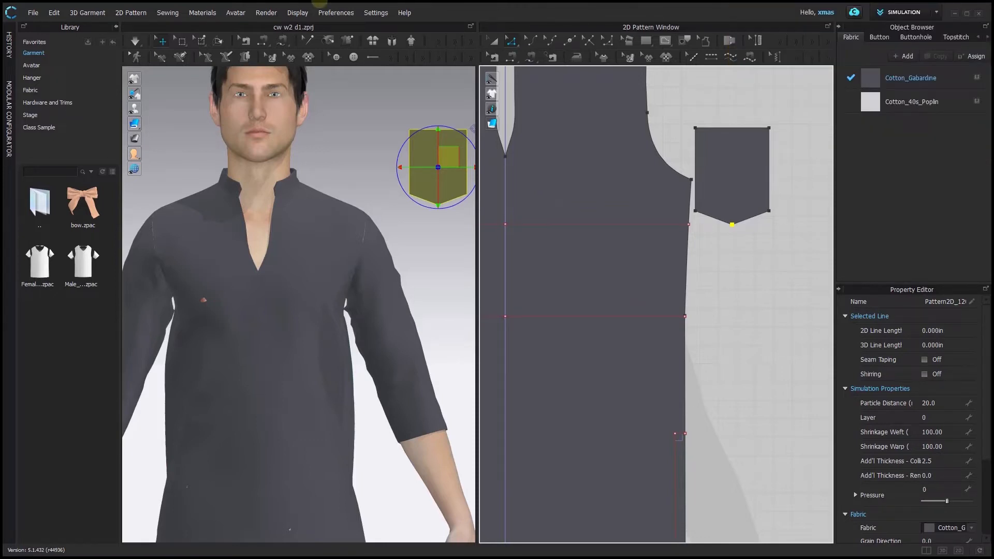
Step: Clone the pocket as an internal shape onto the chest of the front pattern and raise it slightly
key("a")
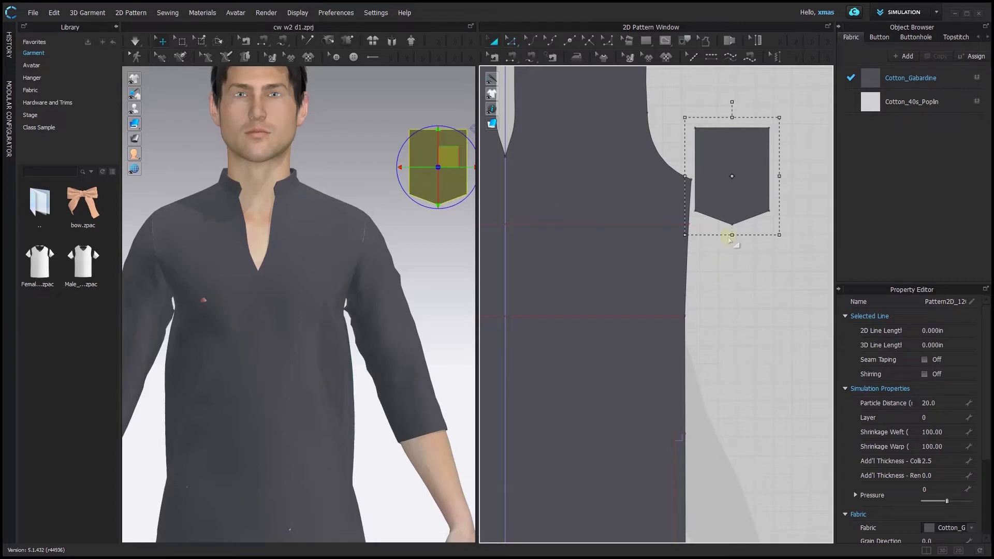
left_click(739, 186)
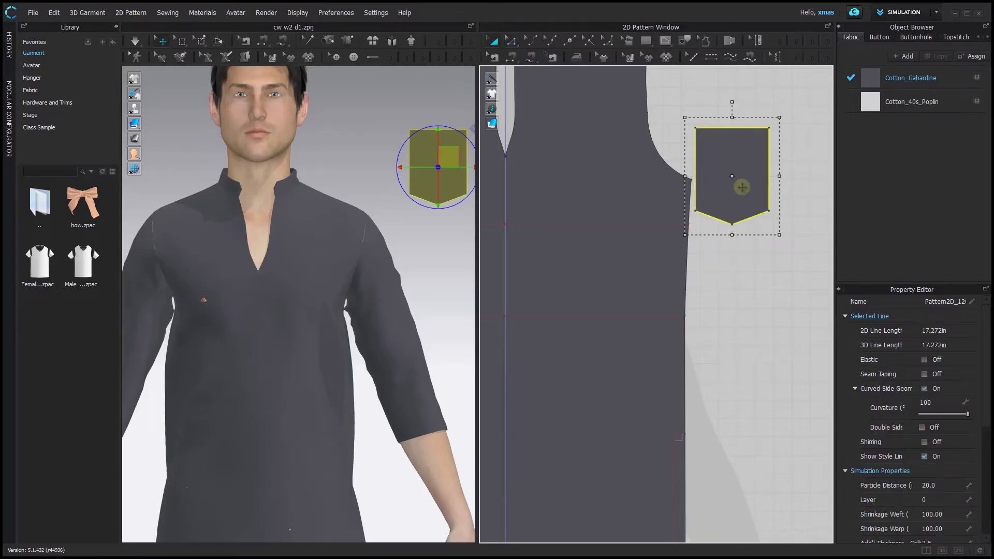
right_click(760, 132)
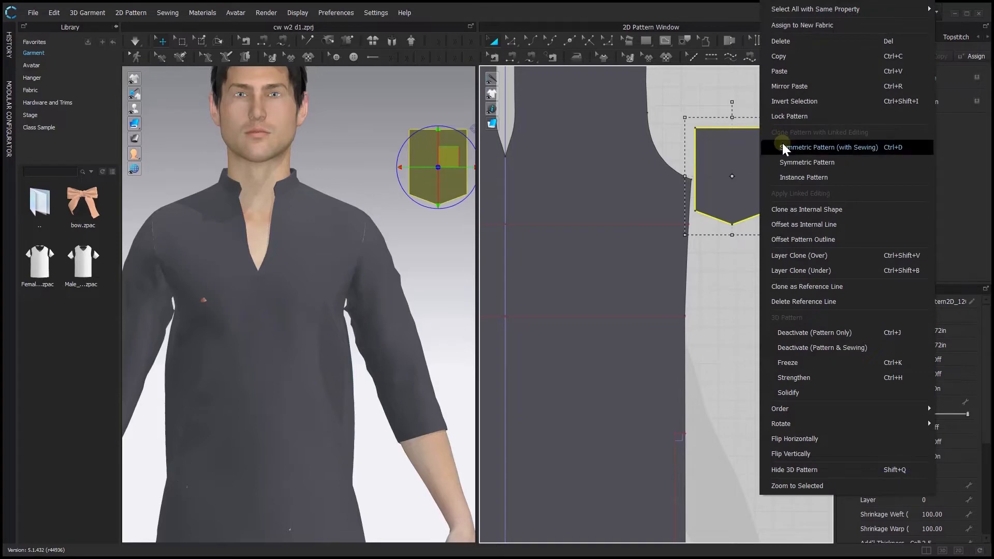
left_click(809, 209)
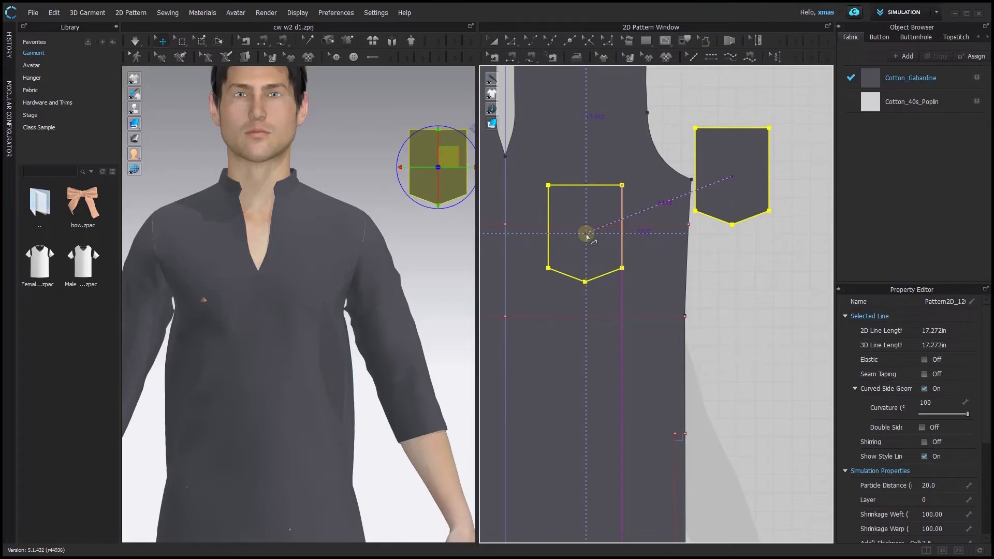
left_click(587, 236)
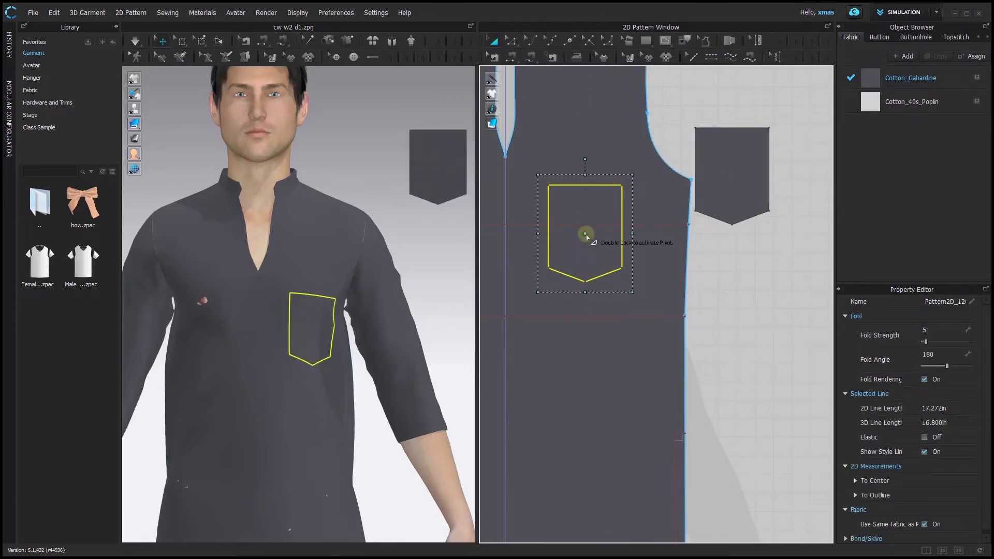
left_click_drag(590, 199, 588, 185)
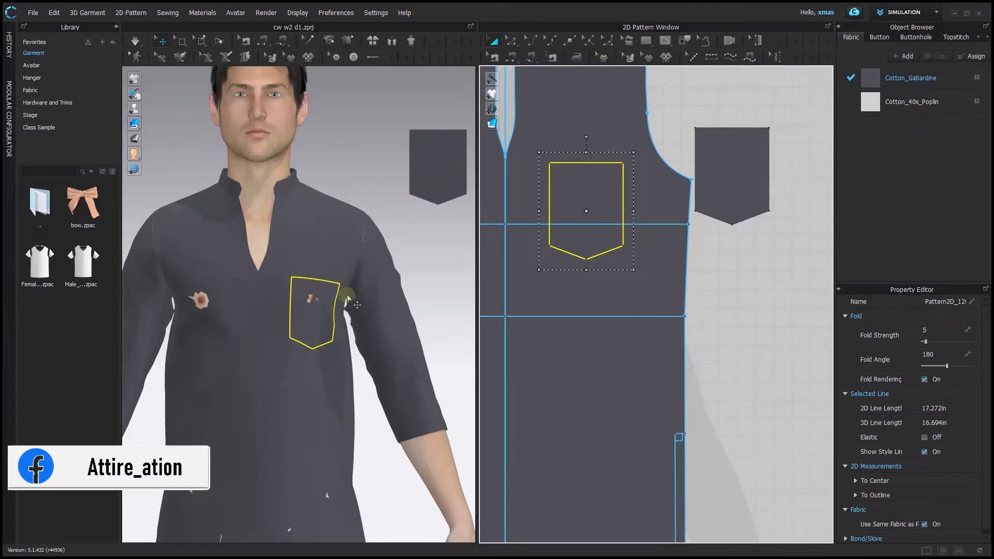
Step: Free-sew the pocket's sides and pointed base to the matching internal outline on the front pattern, leaving the top edge open
left_click(530, 57)
left_click(695, 128)
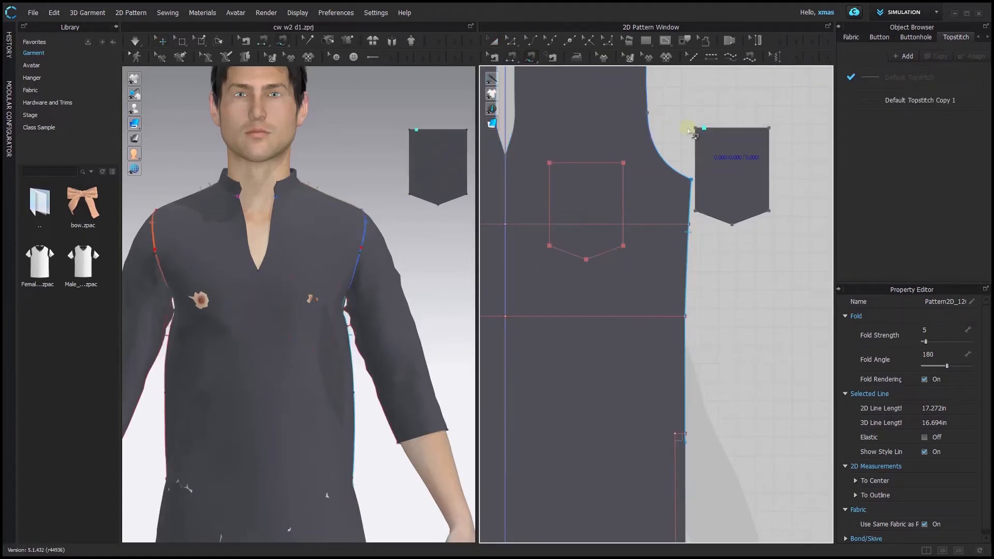
left_click(769, 128)
left_click(550, 162)
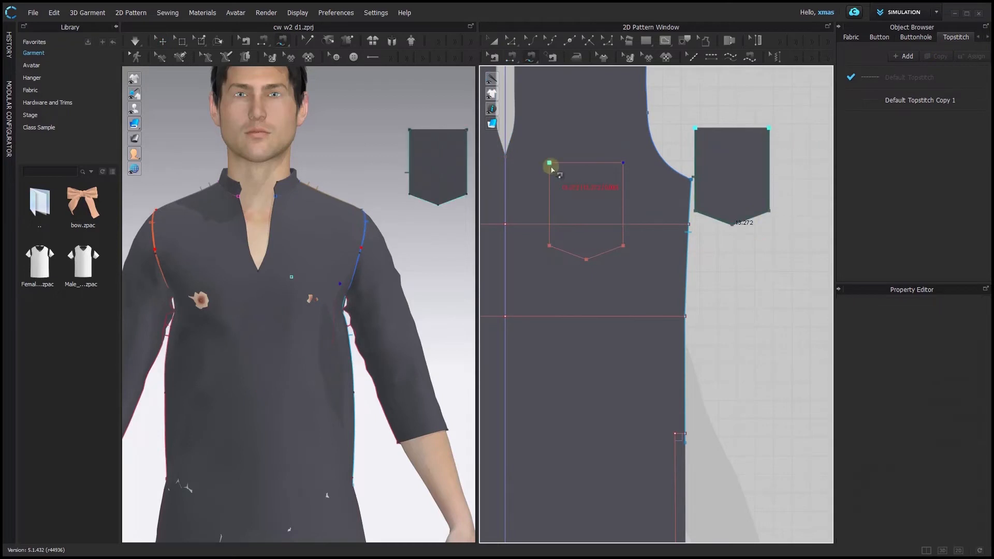
left_click(624, 163)
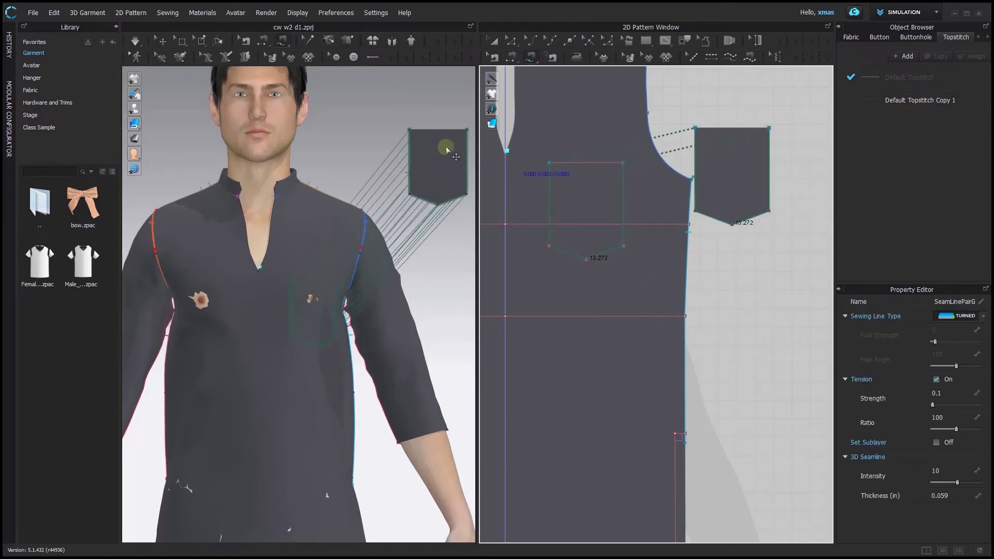
Step: Superimpose the pocket pattern over its chest outline on the 3D kurta and inspect its placement
right_click(435, 169)
left_click(493, 42)
right_click(429, 160)
left_click(510, 293)
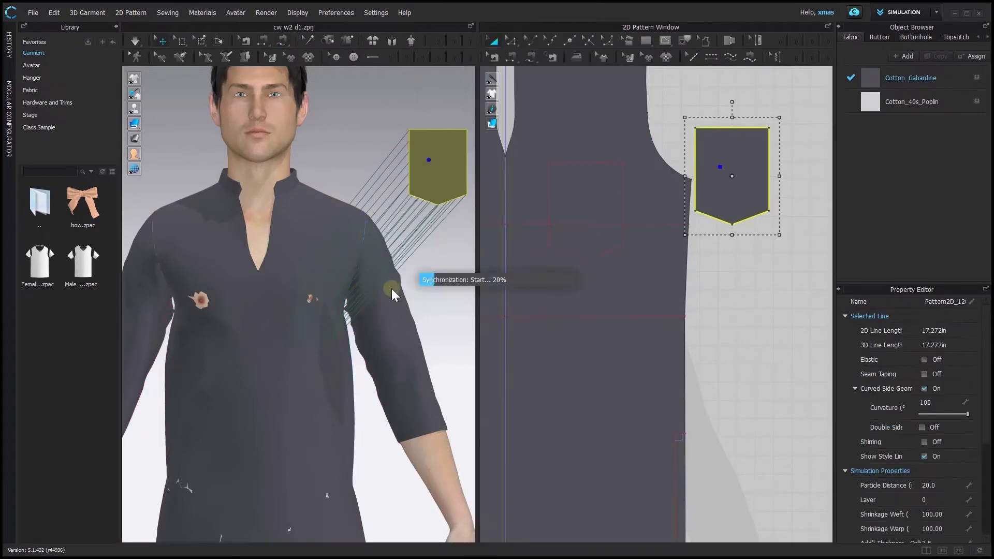
right_click_drag(405, 297, 435, 265)
right_click_drag(436, 265, 440, 265)
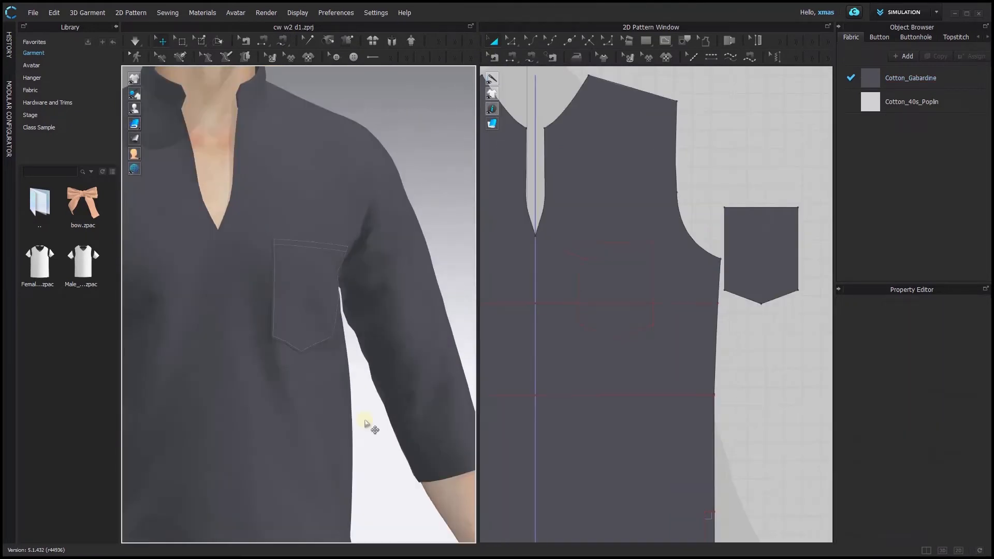
right_click_drag(371, 427, 353, 424)
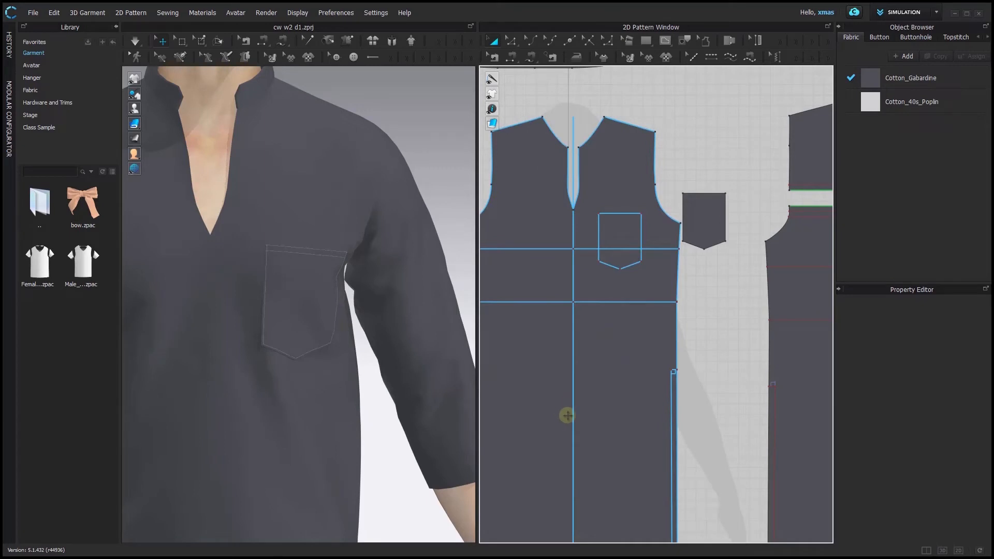
Step: Trace the front pattern's center line below the neck slit as an internal shape and shift the traced line slightly toward the pocketless side
key("z")
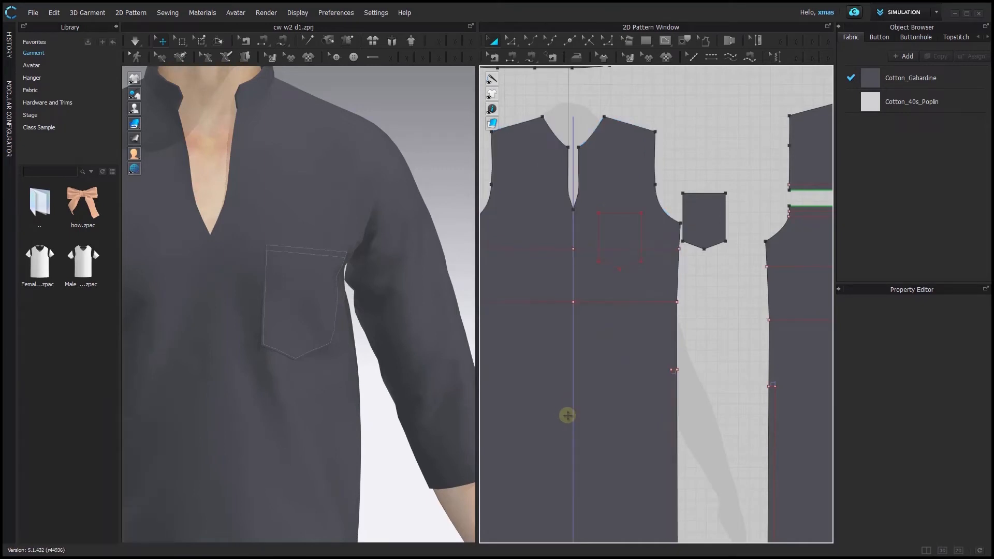
key("z")
left_click(578, 394)
left_click(573, 393)
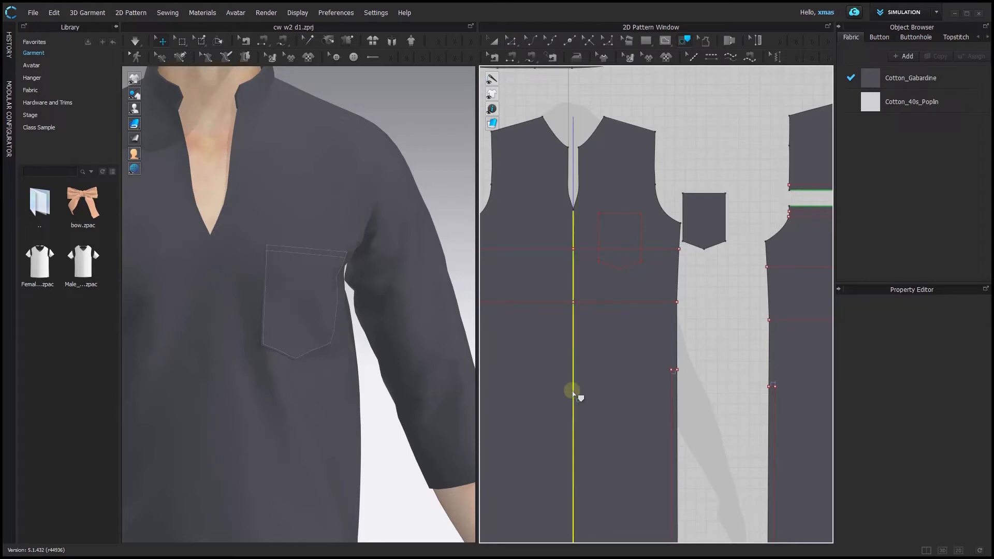
scroll(573, 393, "down", 5)
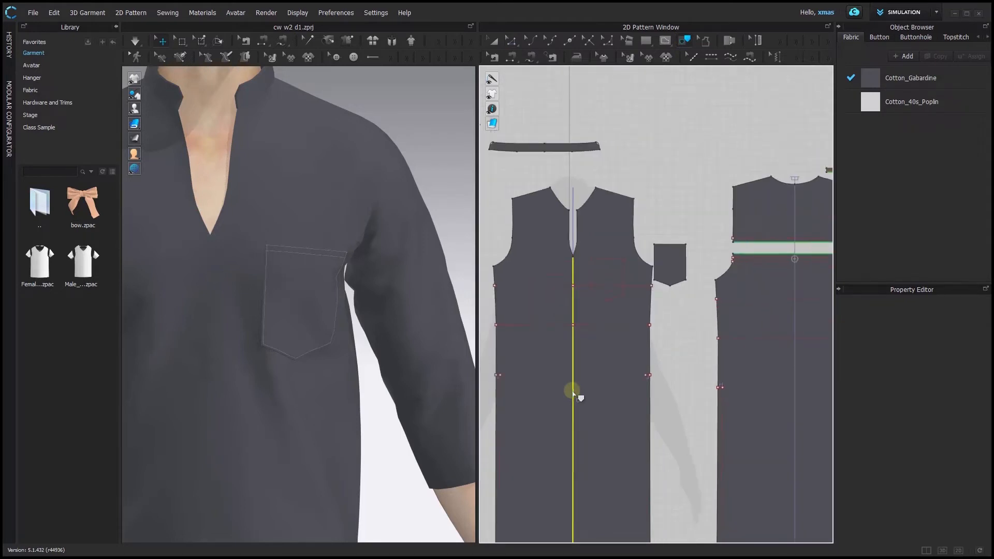
scroll(575, 396, "up", 4)
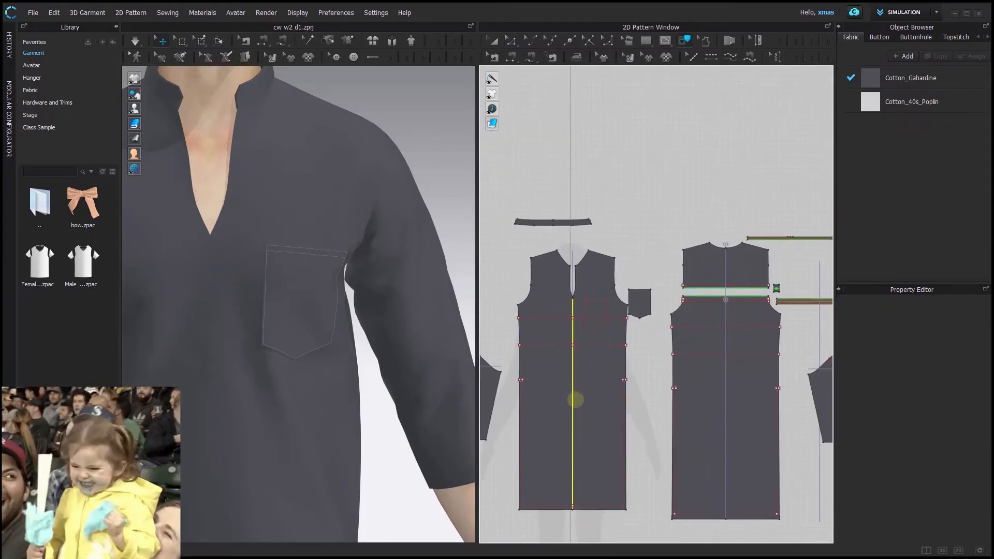
scroll(577, 405, "up", 2)
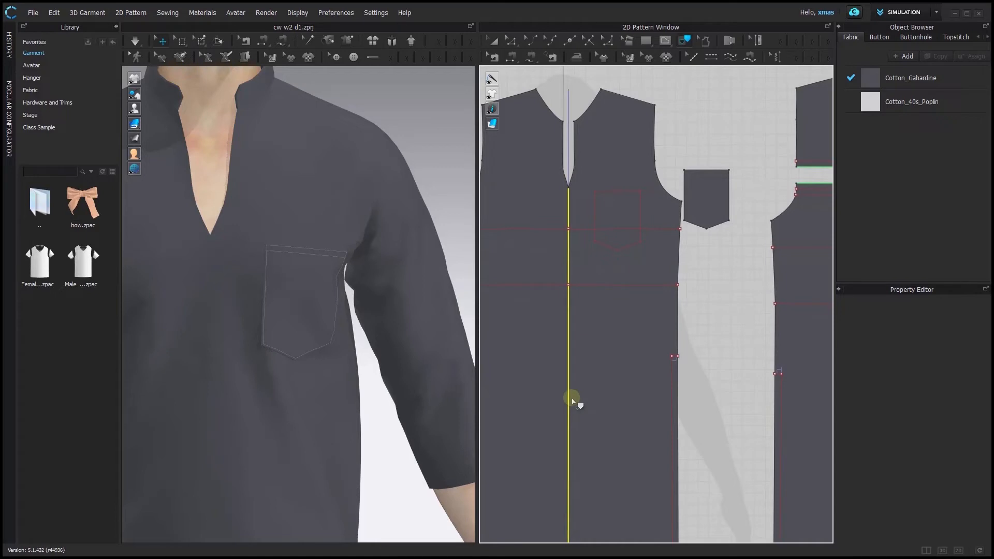
right_click(570, 425)
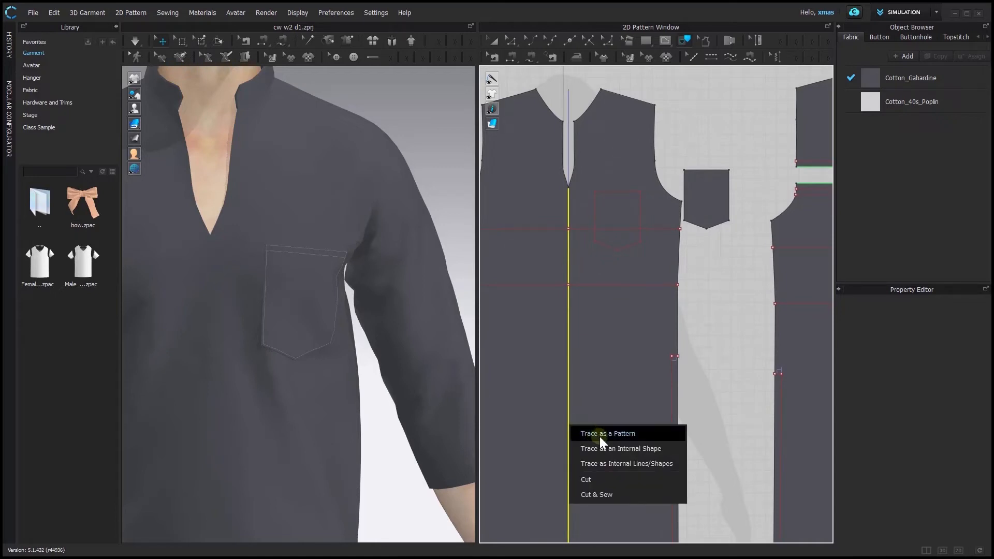
left_click(607, 449)
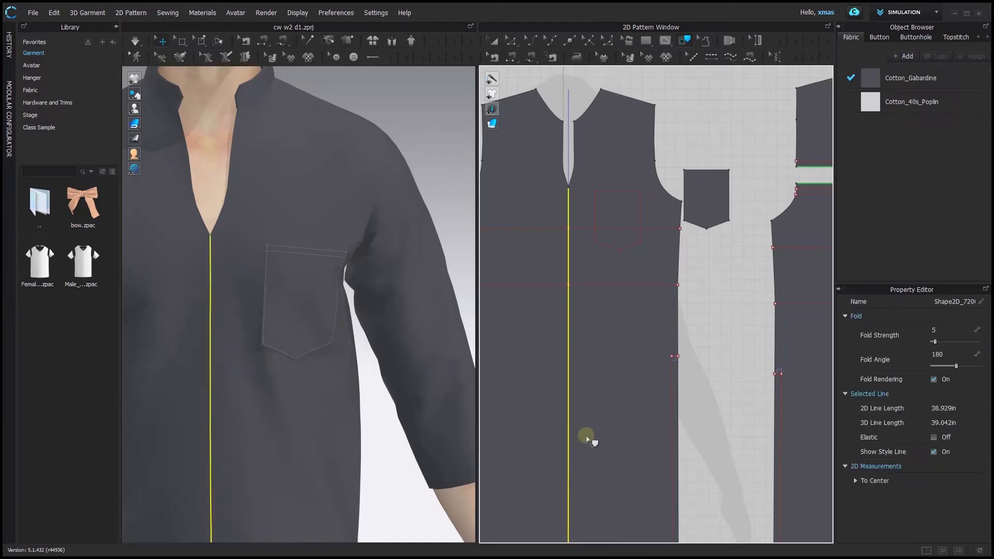
key("z")
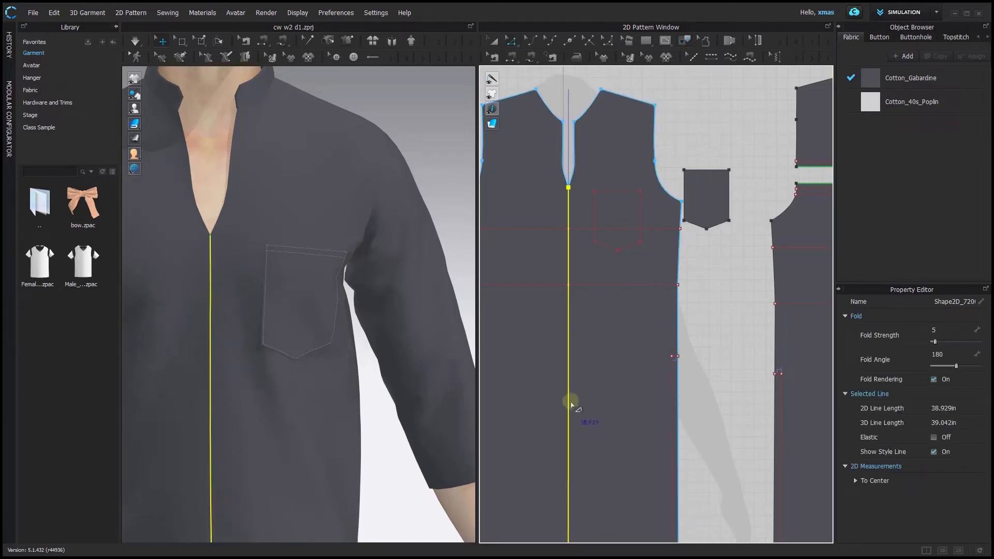
left_click_drag(569, 399, 548, 400)
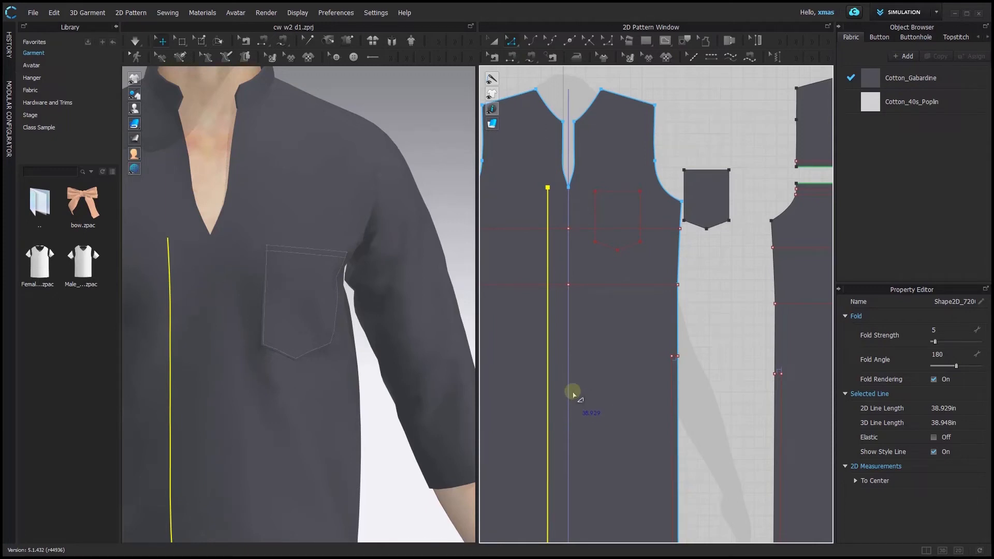
Step: Delete the segment of the front pattern's center baseline that runs through the neck slit, keeping the part below it
left_click(569, 380)
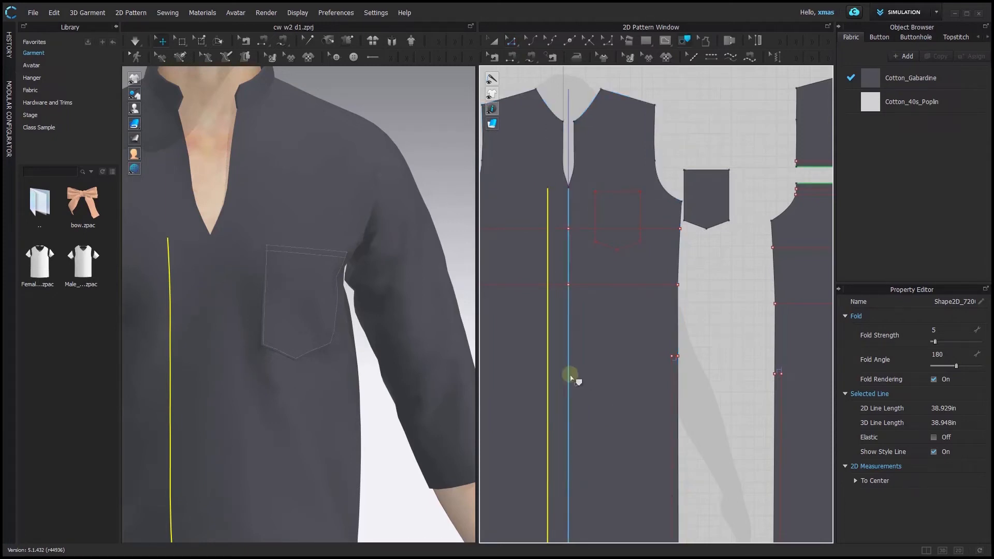
left_click(570, 377)
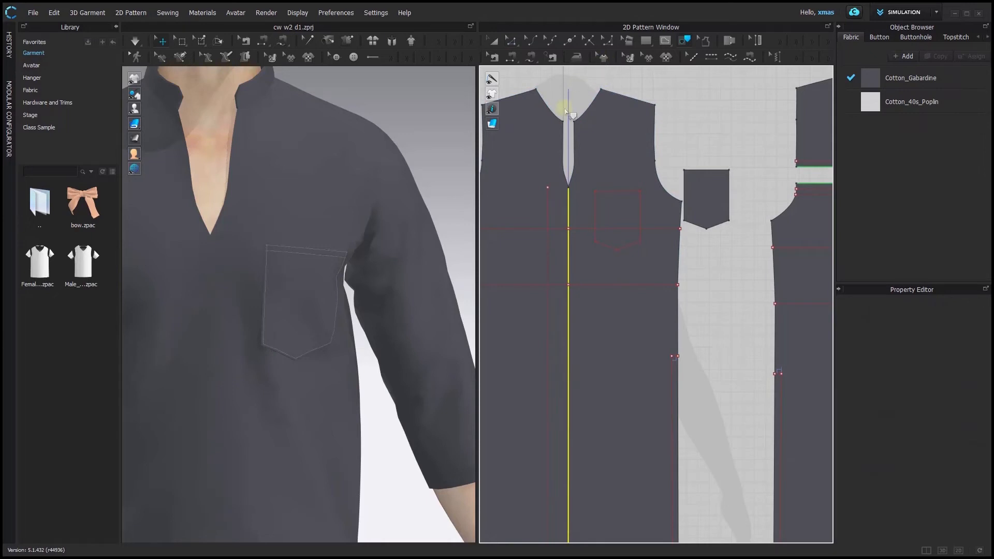
left_click(571, 106)
left_click(569, 106)
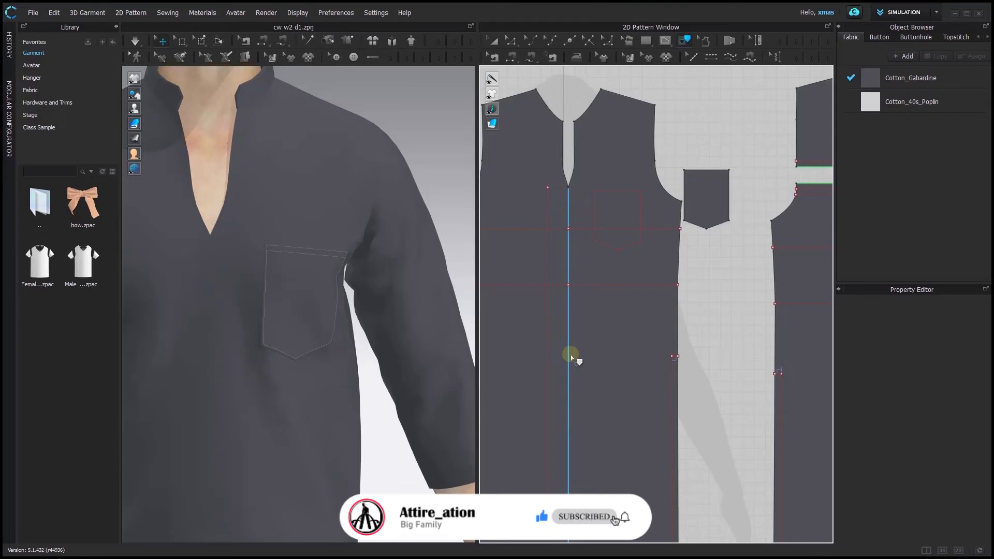
scroll(572, 357, "up", 2)
scroll(572, 357, "down", 3)
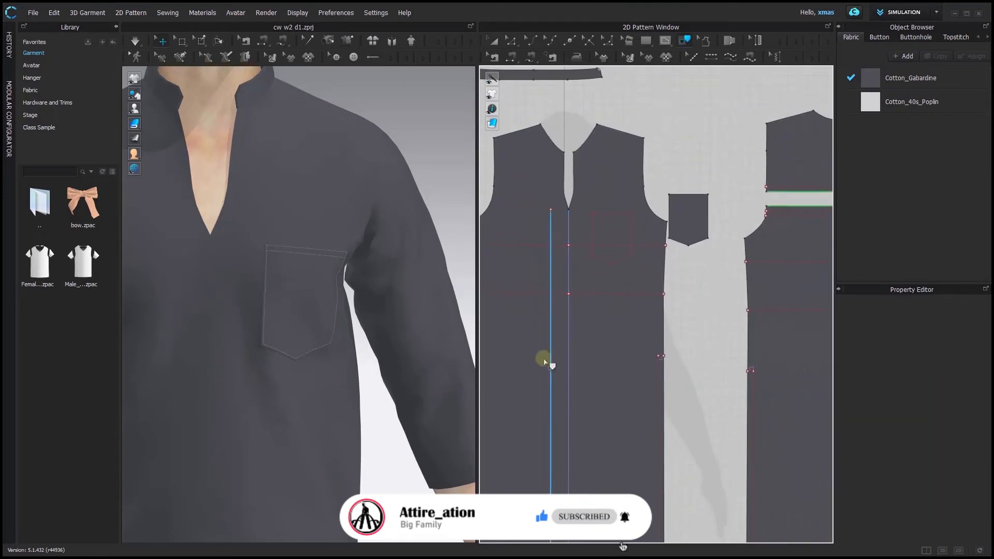
Step: Examine the shifted vertical internal line and the lower horizontal internal line on the front pattern in comparison with the center baseline
key("z")
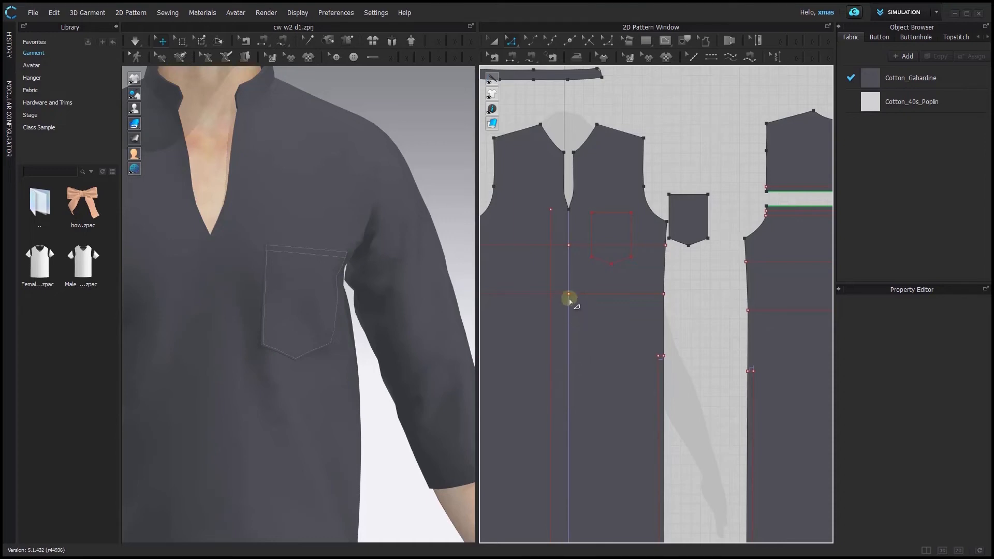
left_click(550, 295)
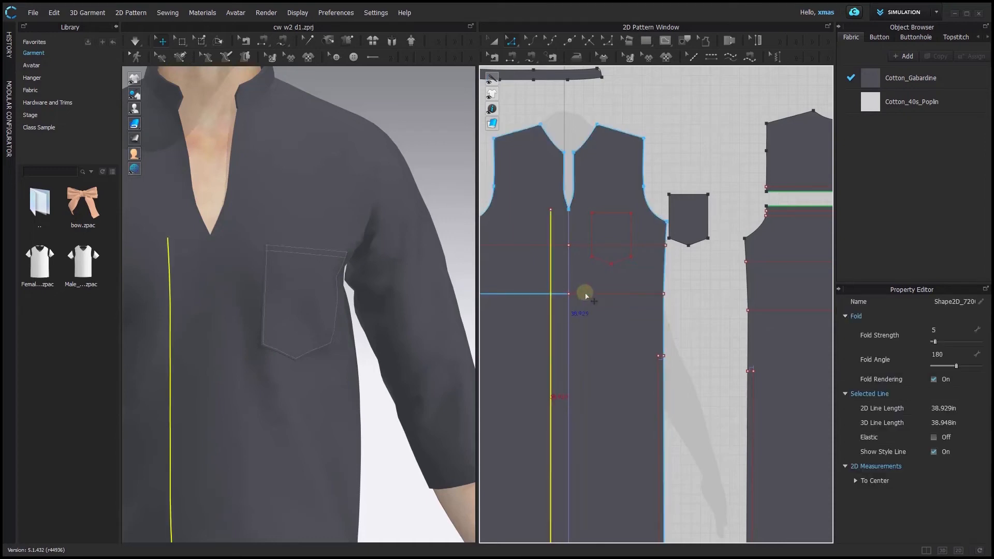
left_click(584, 294)
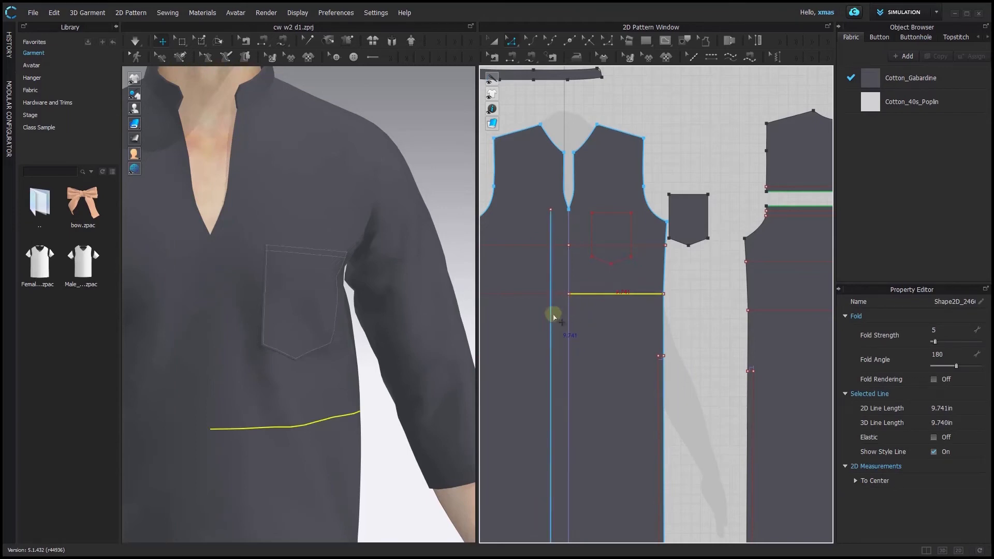
left_click(553, 316)
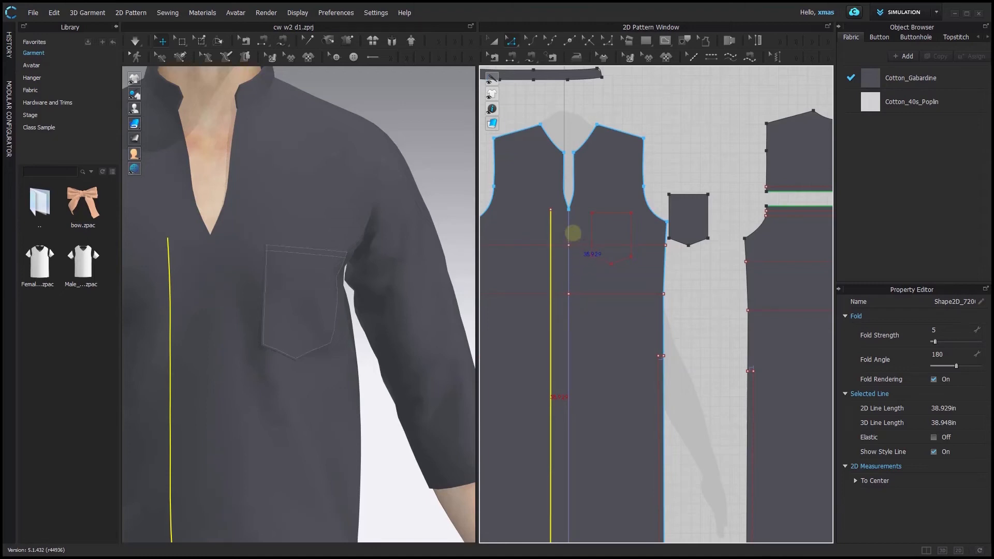
left_click(572, 233)
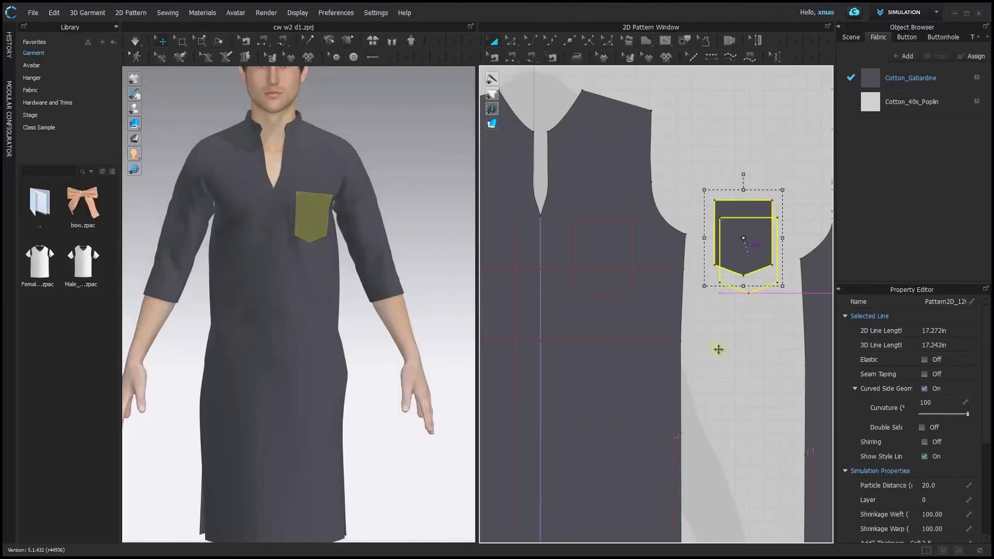
Step: Try to convert the pocket pattern's outline to a baseline over the front pattern, and return the pocket beside the front pattern
left_click_drag(728, 251, 600, 409)
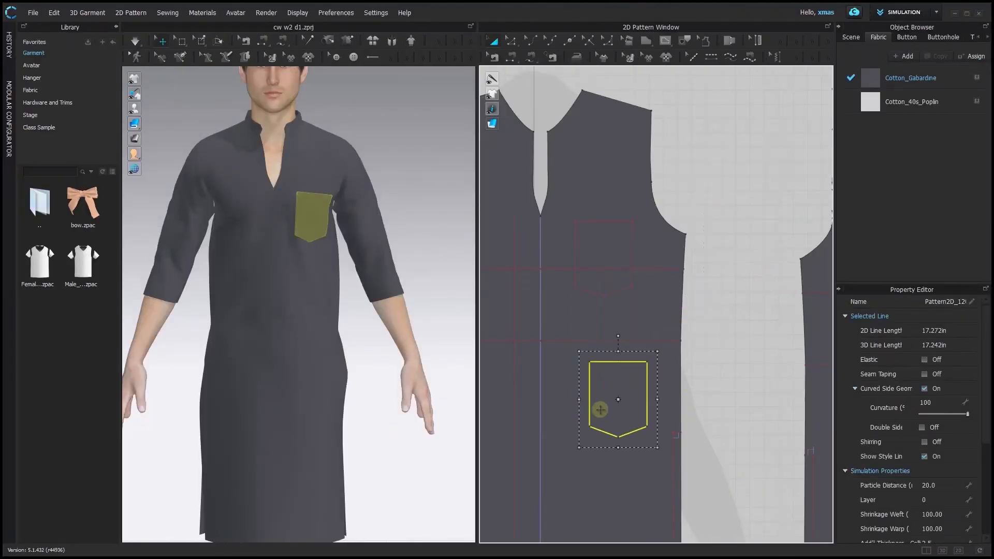
key("z")
left_click(622, 362)
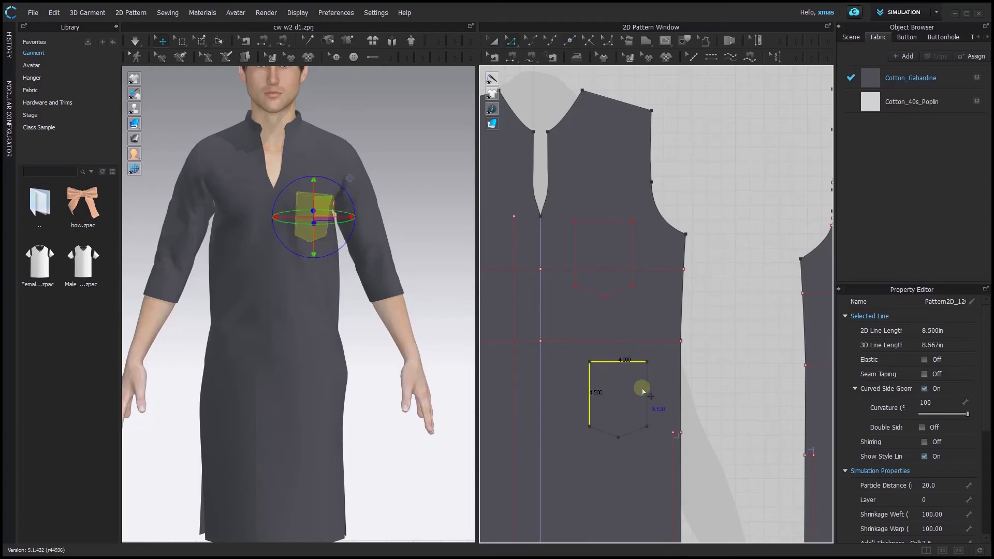
right_click(602, 434)
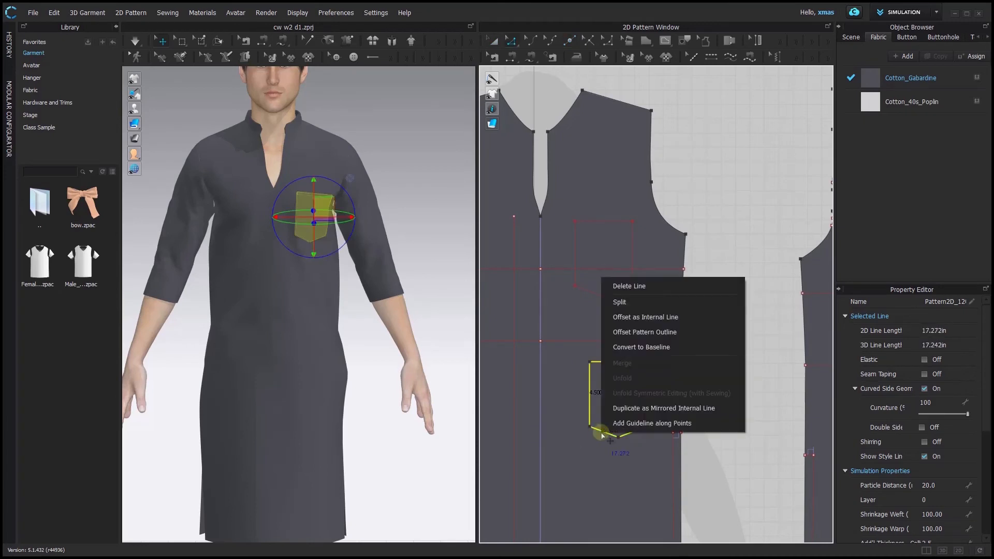
left_click(668, 347)
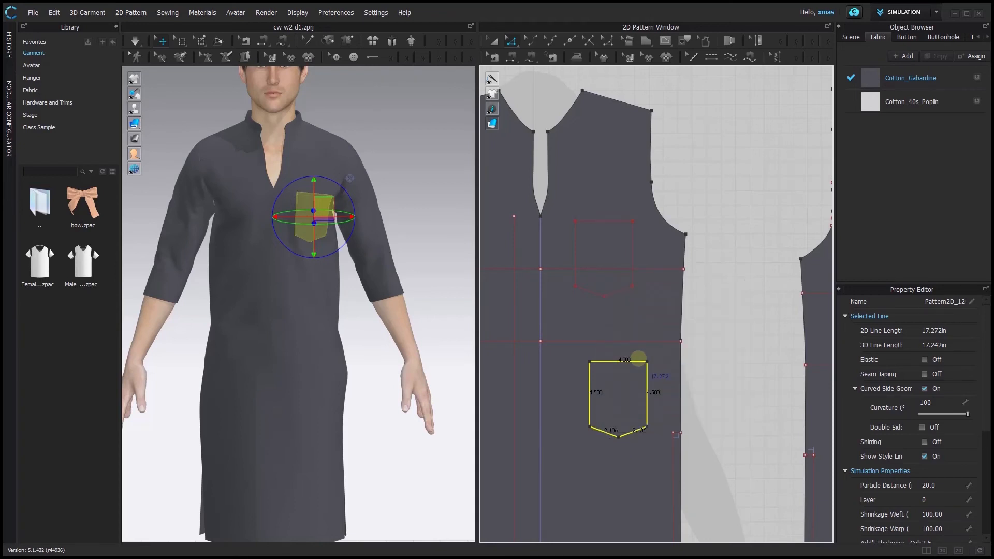
key("a")
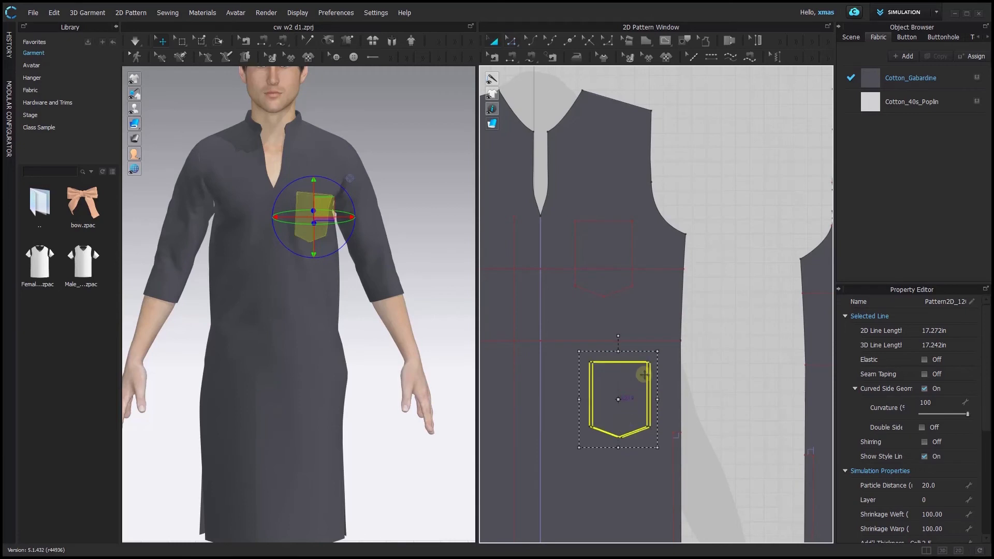
left_click_drag(635, 362, 766, 208)
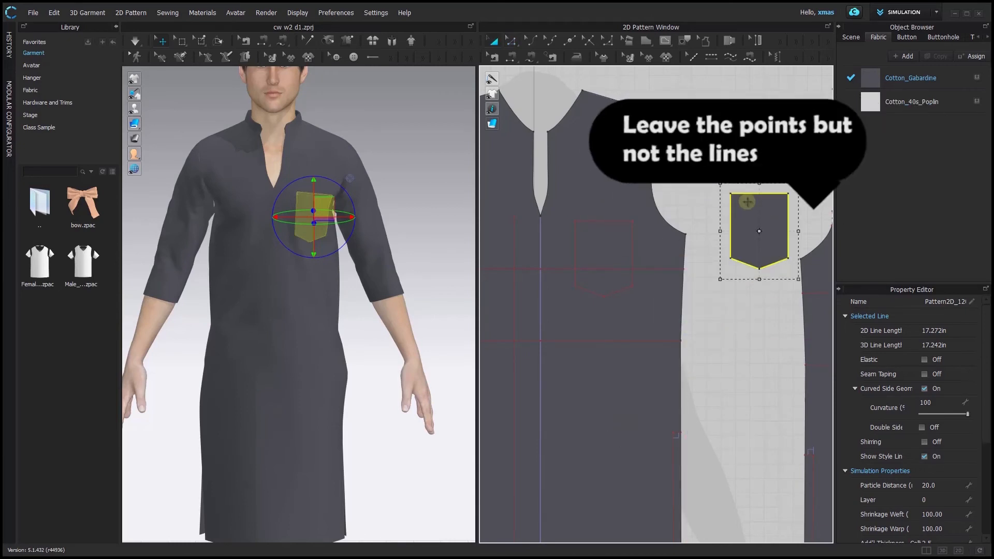
left_click(692, 230)
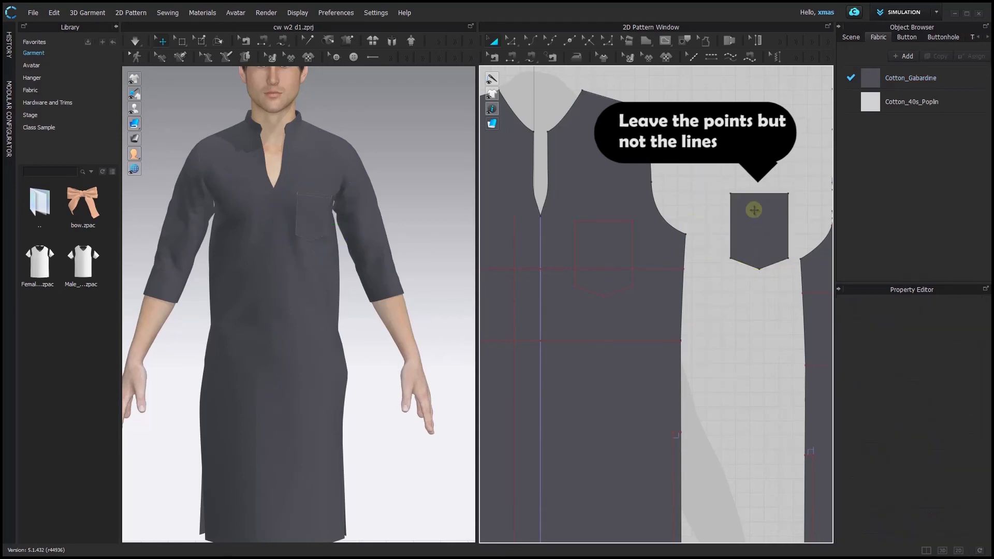
Step: Convert the lower horizontal internal line on the pocket side of the front pattern to a baseline
scroll(767, 215, "up", 5)
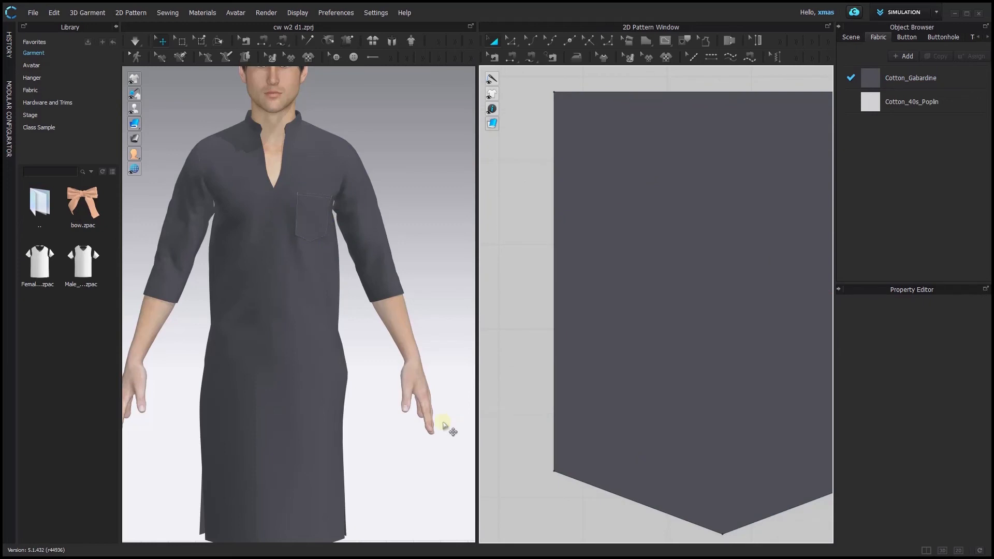
scroll(533, 347, "down", 5)
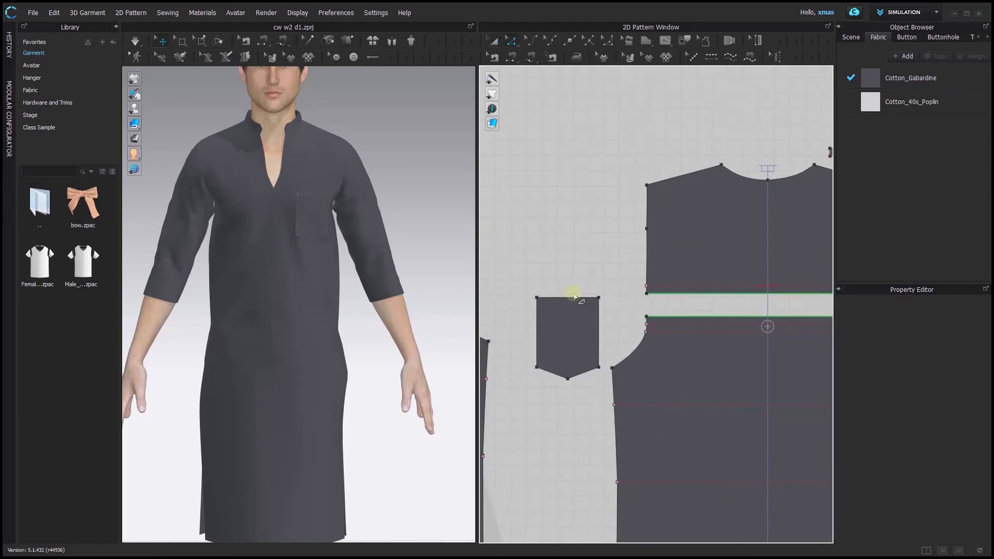
scroll(549, 311, "down", 5)
scroll(489, 340, "up", 5)
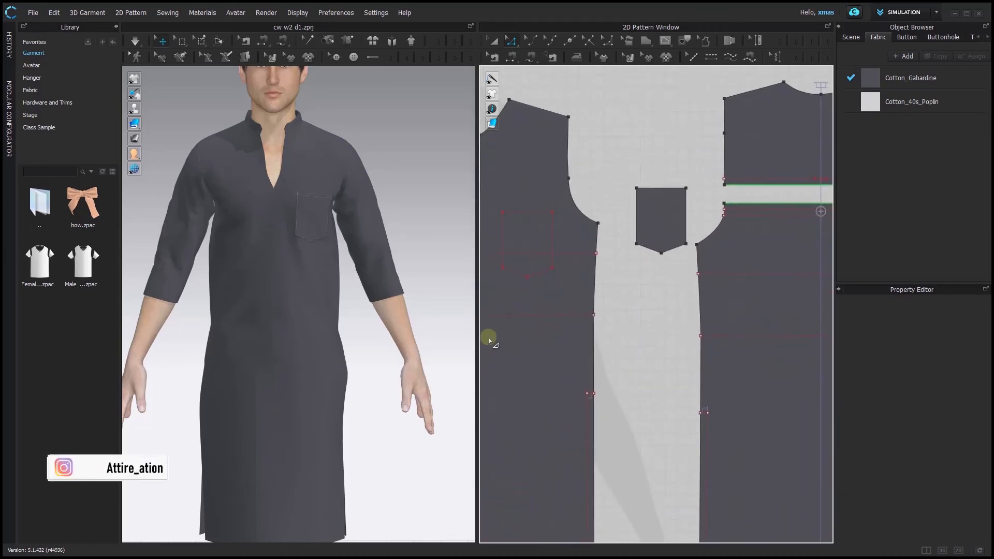
scroll(489, 336, "up", 2)
scroll(490, 324, "down", 5)
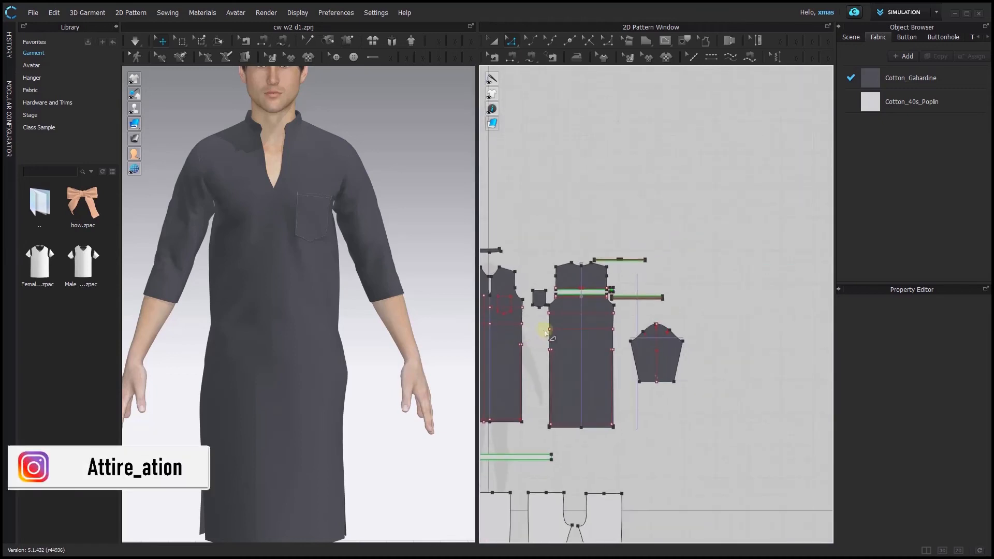
scroll(611, 341, "up", 8)
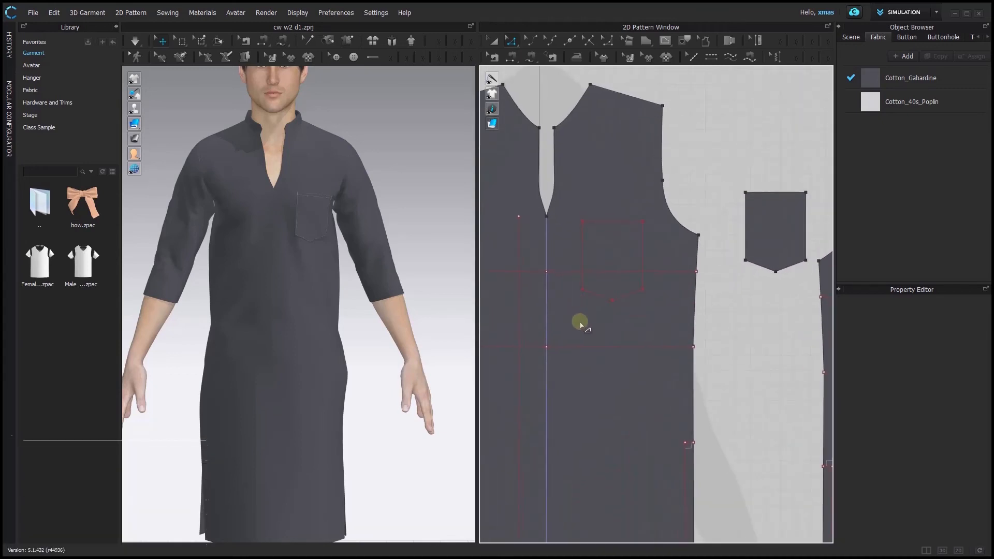
left_click(617, 345)
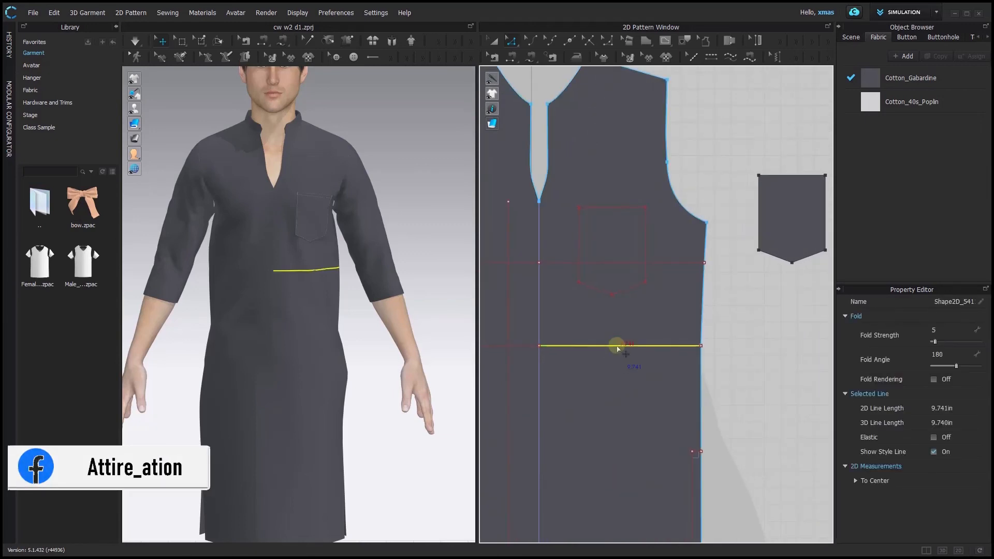
right_click(617, 346)
left_click(657, 198)
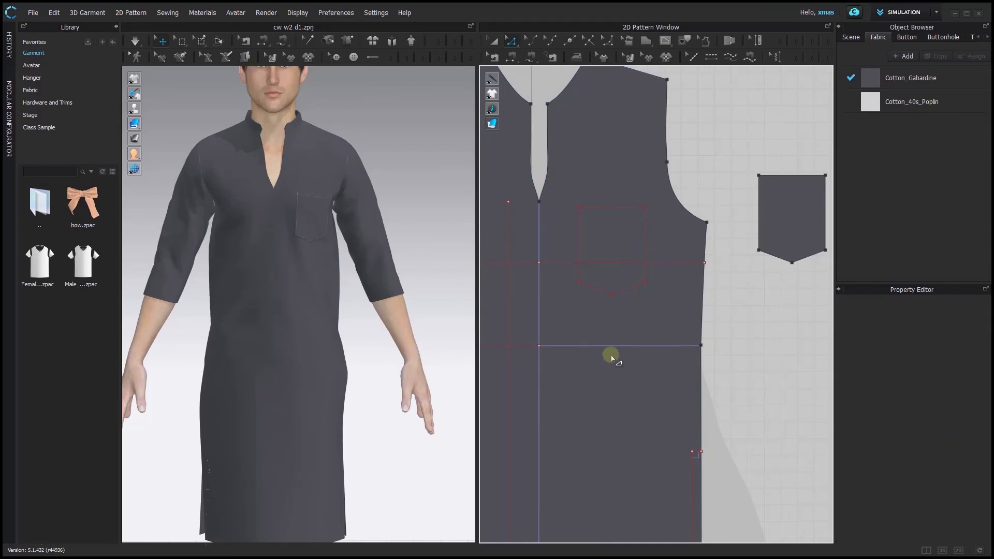
Step: Examine the front pattern's upper horizontal and shifted vertical internal lines and its pocket outline in comparison with the converted baselines
scroll(550, 355, "up", 3)
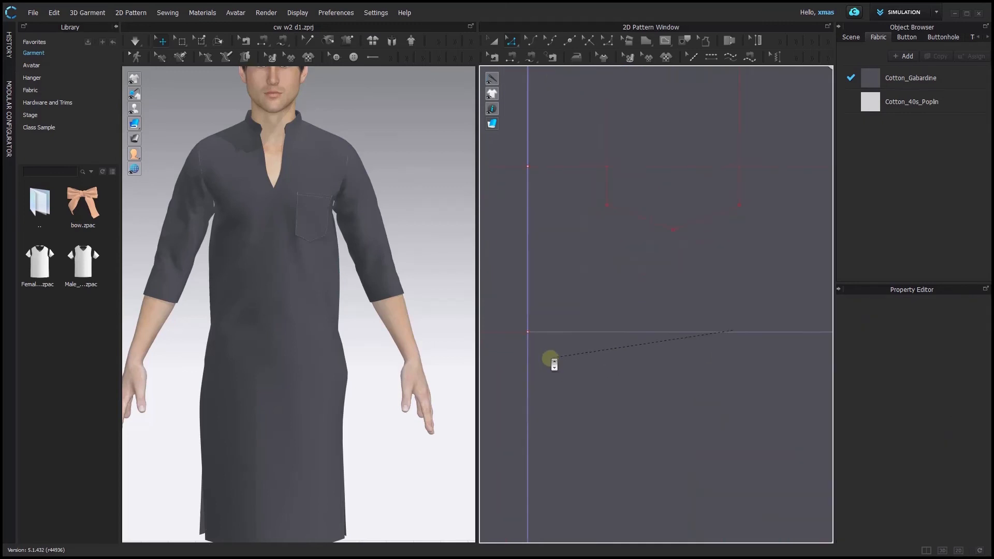
left_click(613, 162)
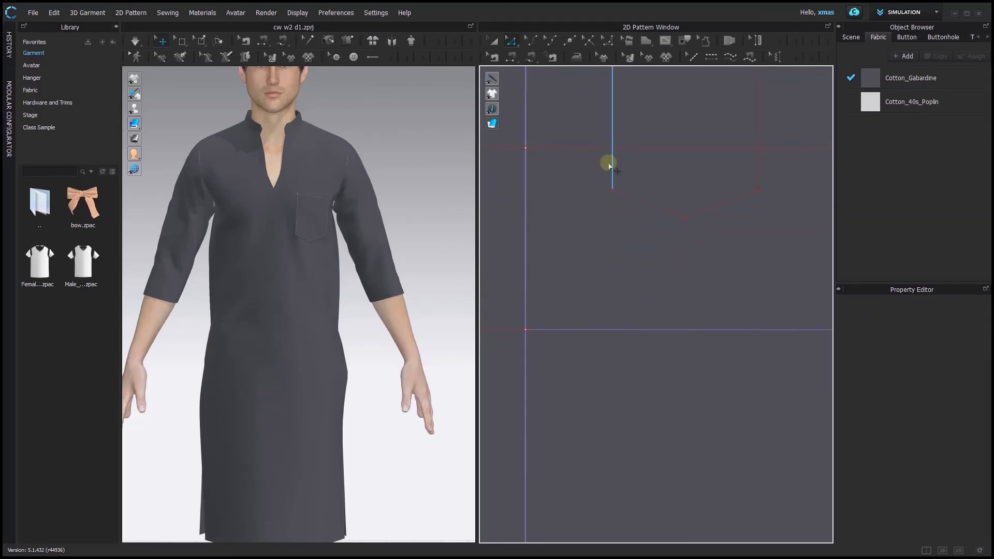
left_click(579, 148)
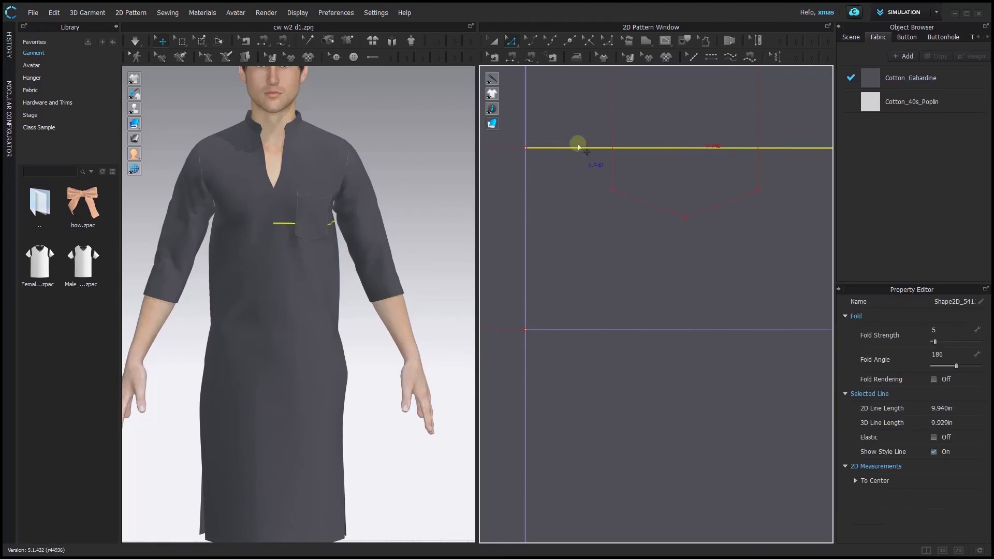
left_click(575, 191)
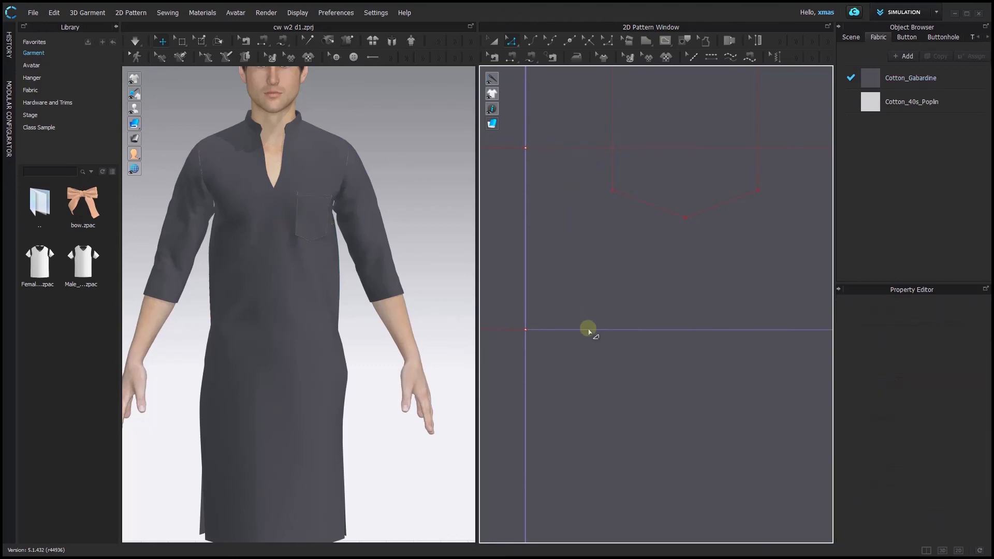
scroll(588, 330, "down", 3)
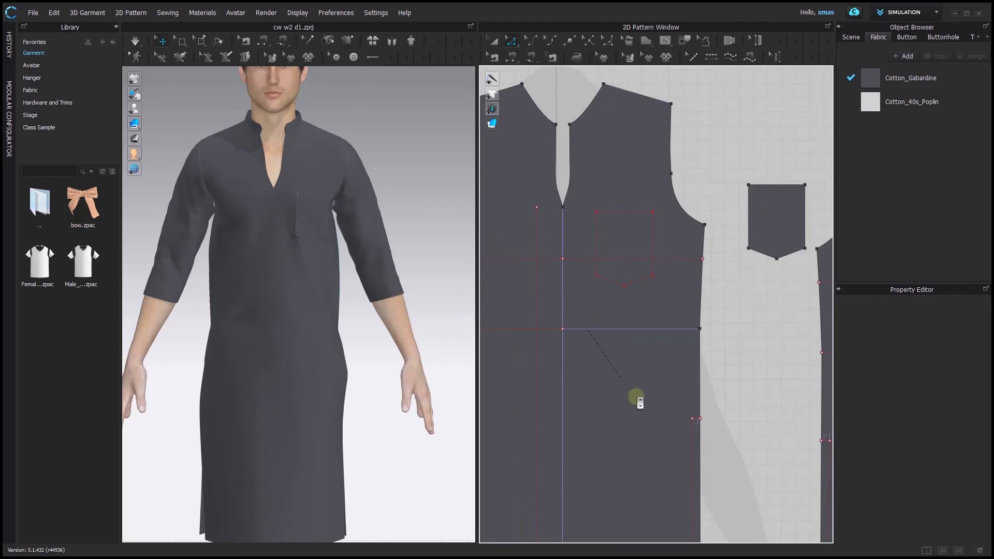
left_click(583, 374)
left_click(583, 330)
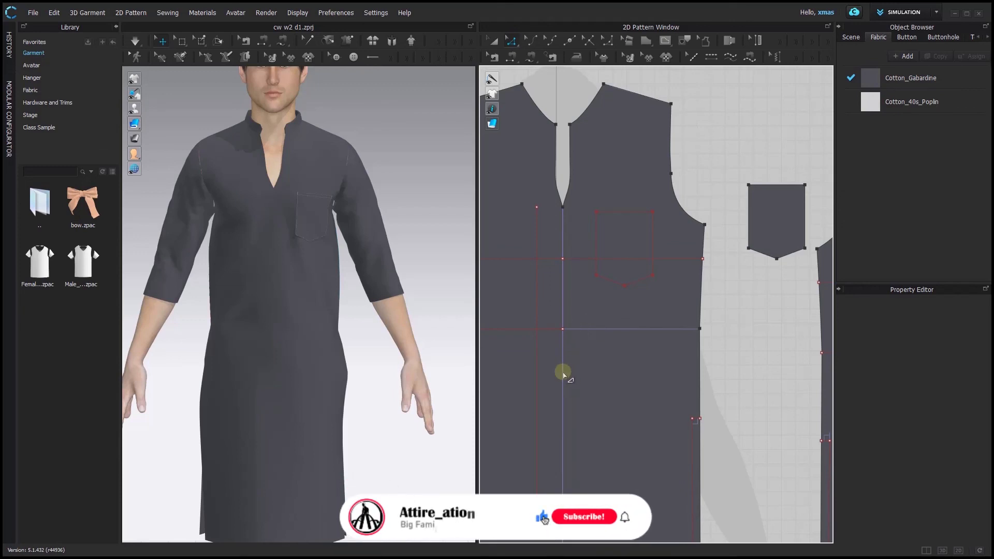
left_click(536, 293)
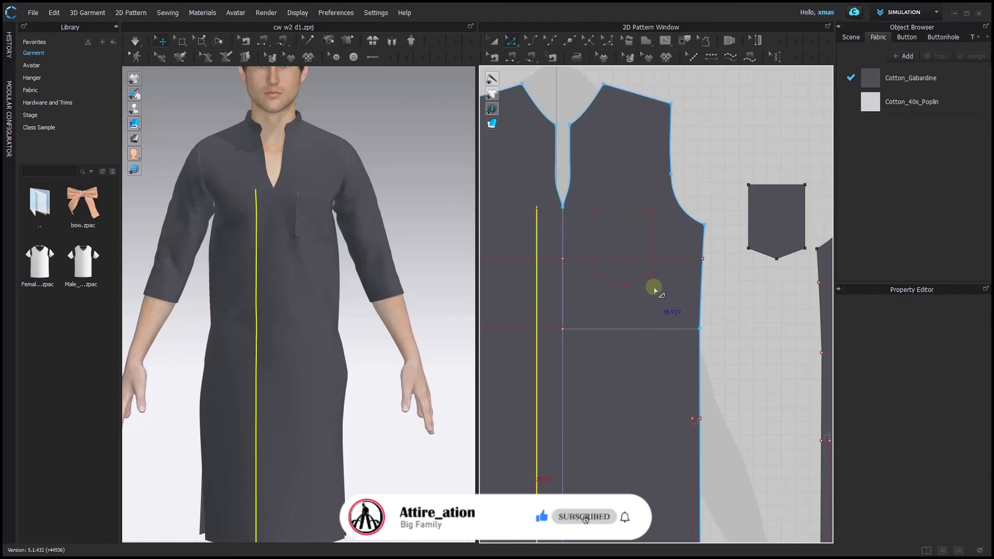
key("Escape")
left_click(615, 286)
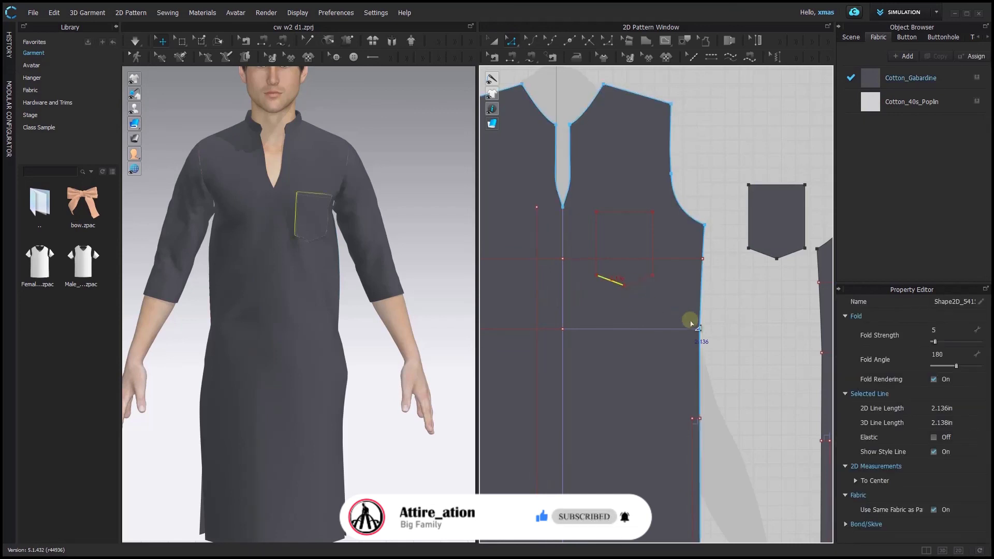
key("Escape")
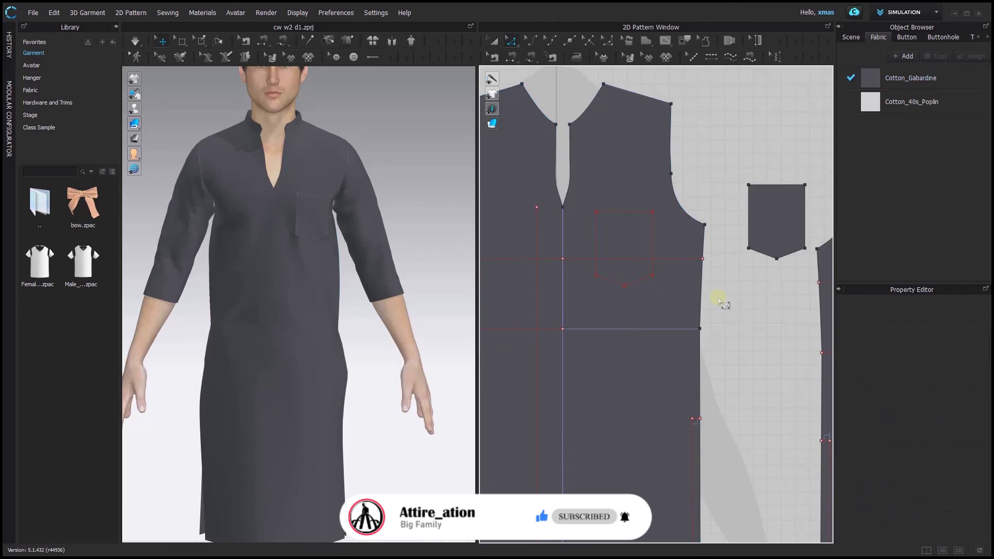